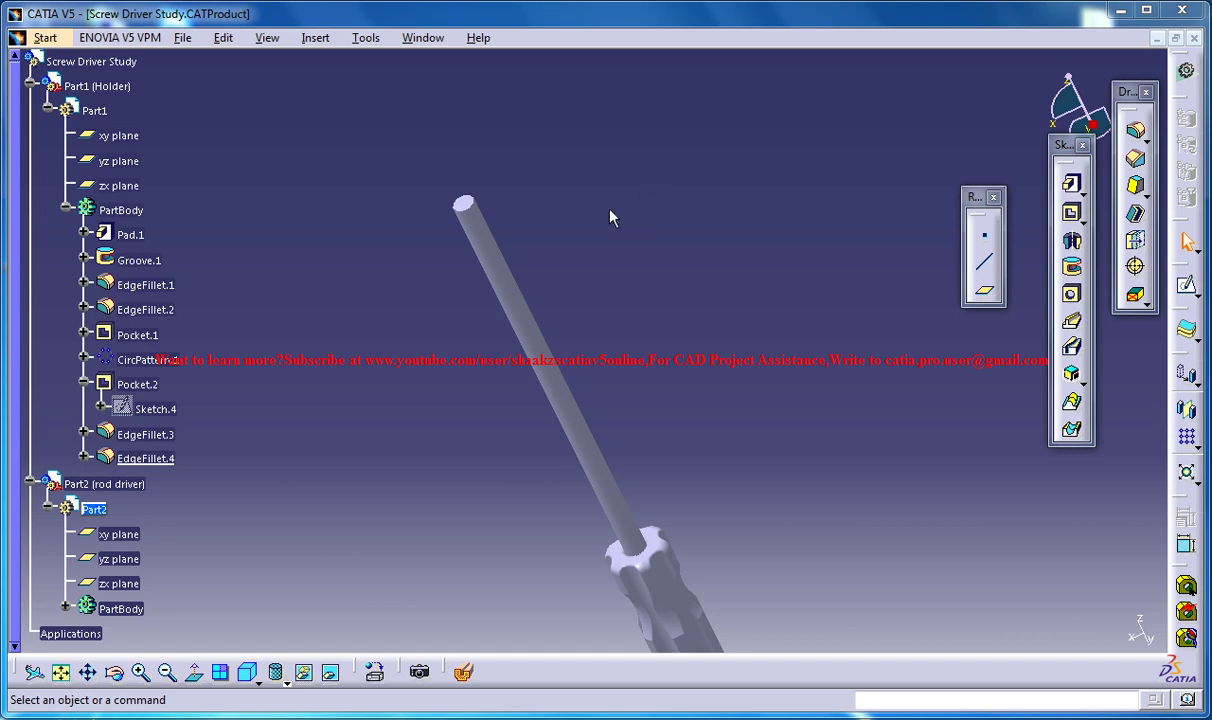
# Step: Examine the finished screwdriver in Screw driver.CATProduct from several angles and return to Screw Driver Study.CATProduct
pyautogui.click(439, 40)
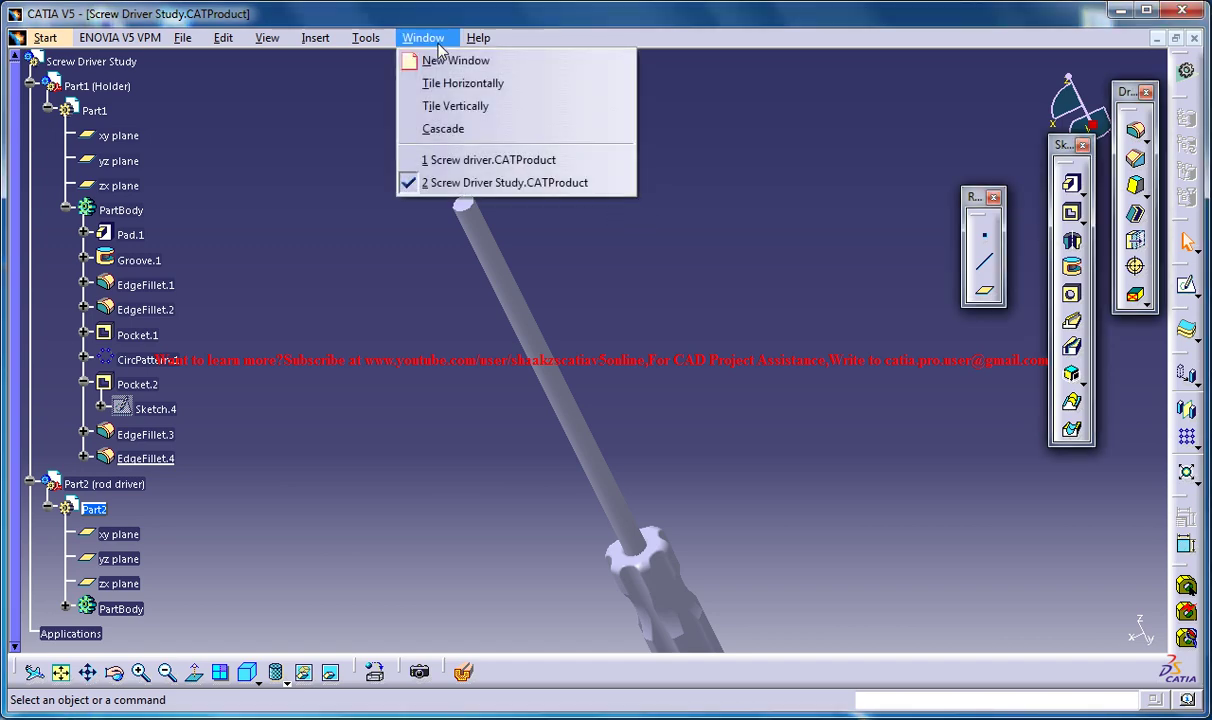
pyautogui.click(460, 160)
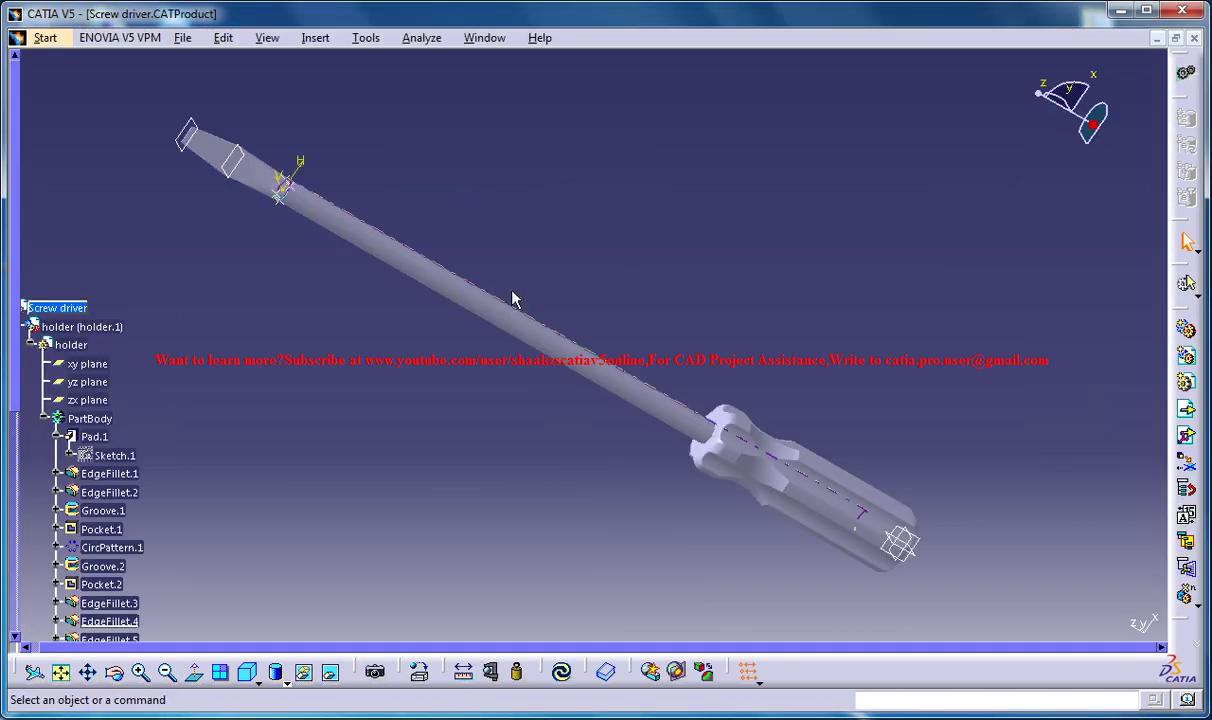
pyautogui.moveTo(510, 322); pyautogui.dragTo(505, 355, button='middle')
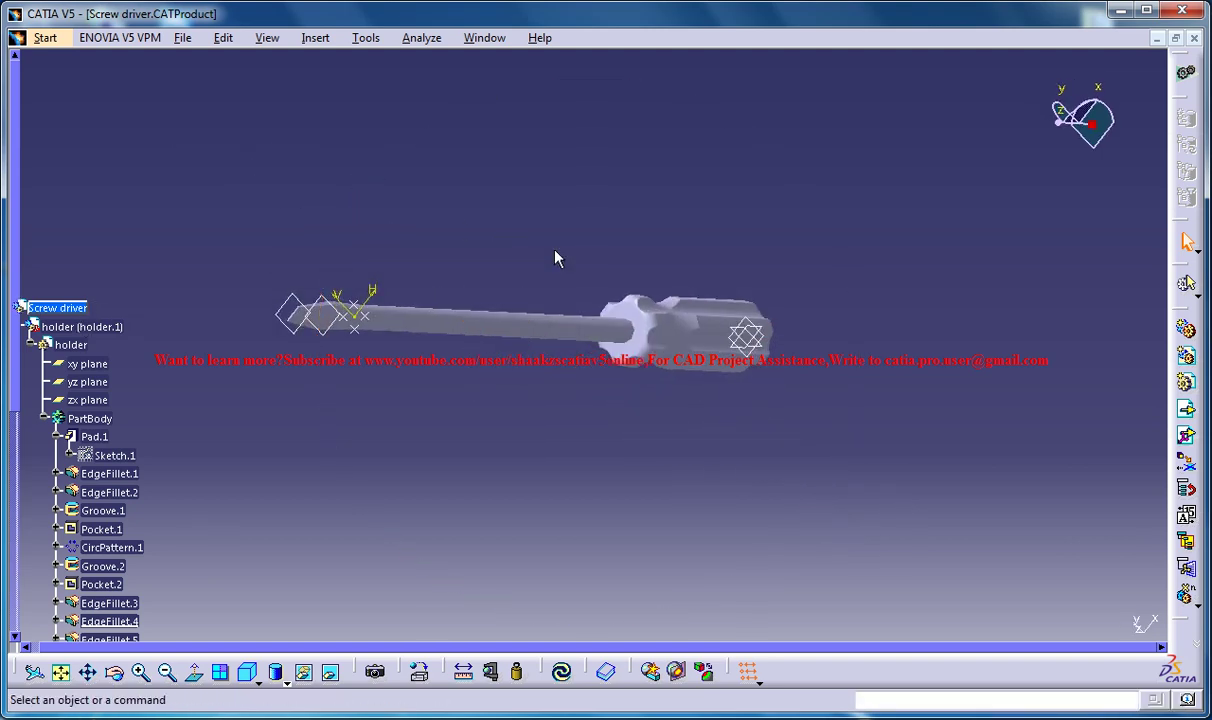
pyautogui.moveTo(609, 465); pyautogui.dragTo(498, 210, button='middle')
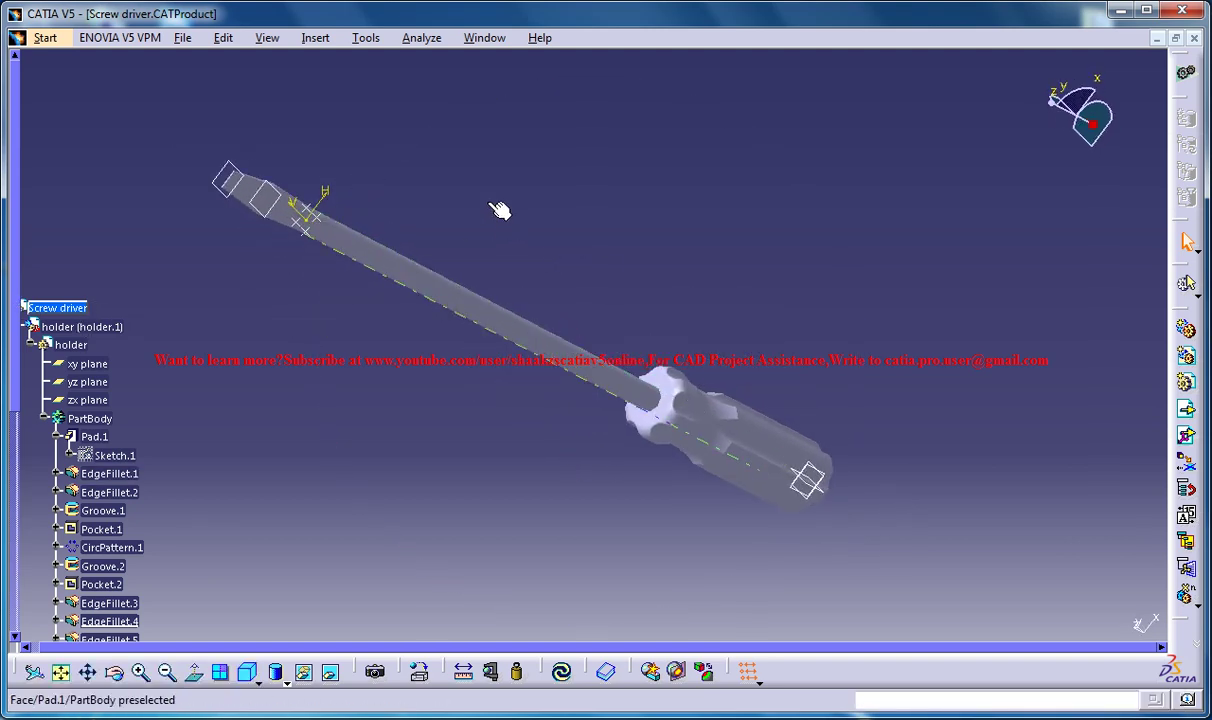
pyautogui.click(421, 38)
pyautogui.moveTo(484, 38)
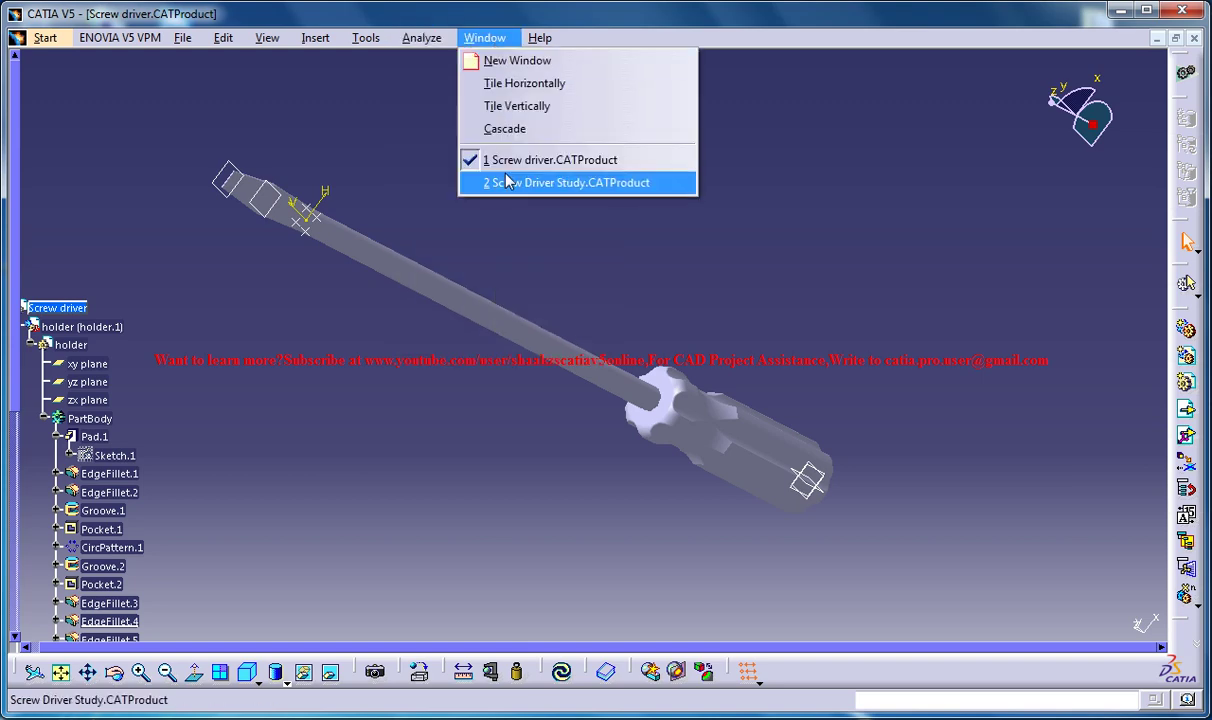
pyautogui.click(646, 285)
pyautogui.moveTo(646, 285); pyautogui.dragTo(610, 240, button='middle')
pyautogui.click(484, 38)
pyautogui.click(515, 160)
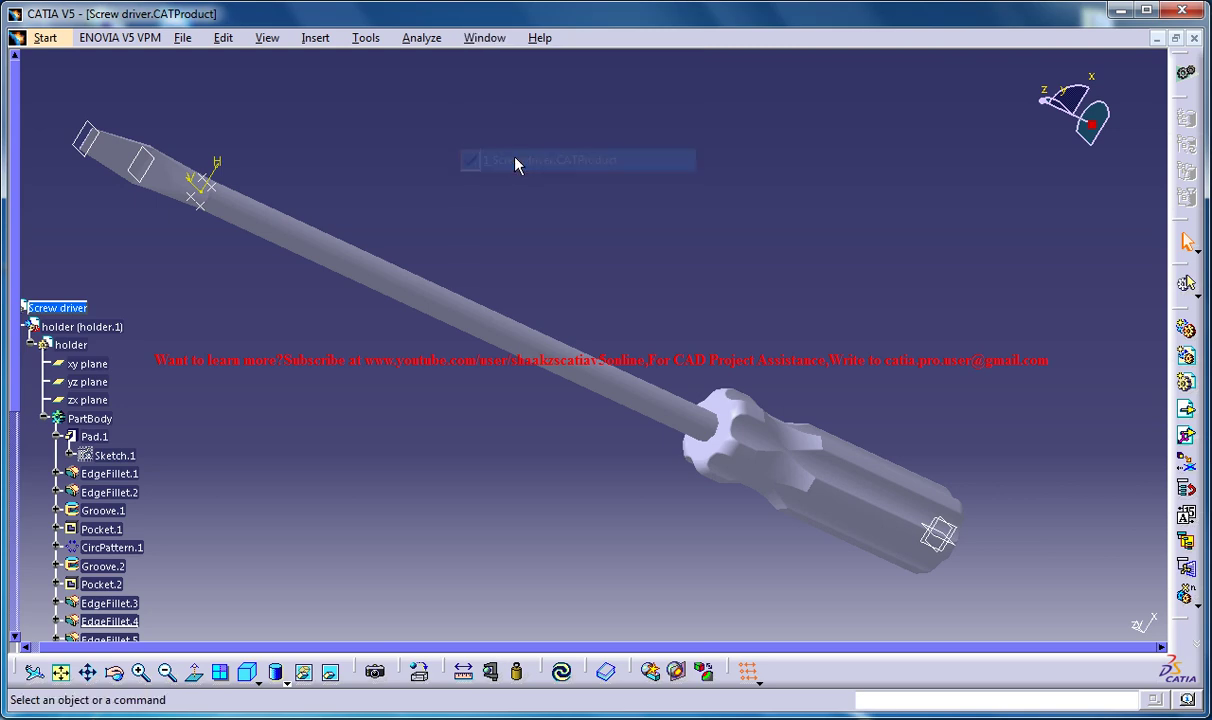
pyautogui.click(498, 40)
pyautogui.click(560, 181)
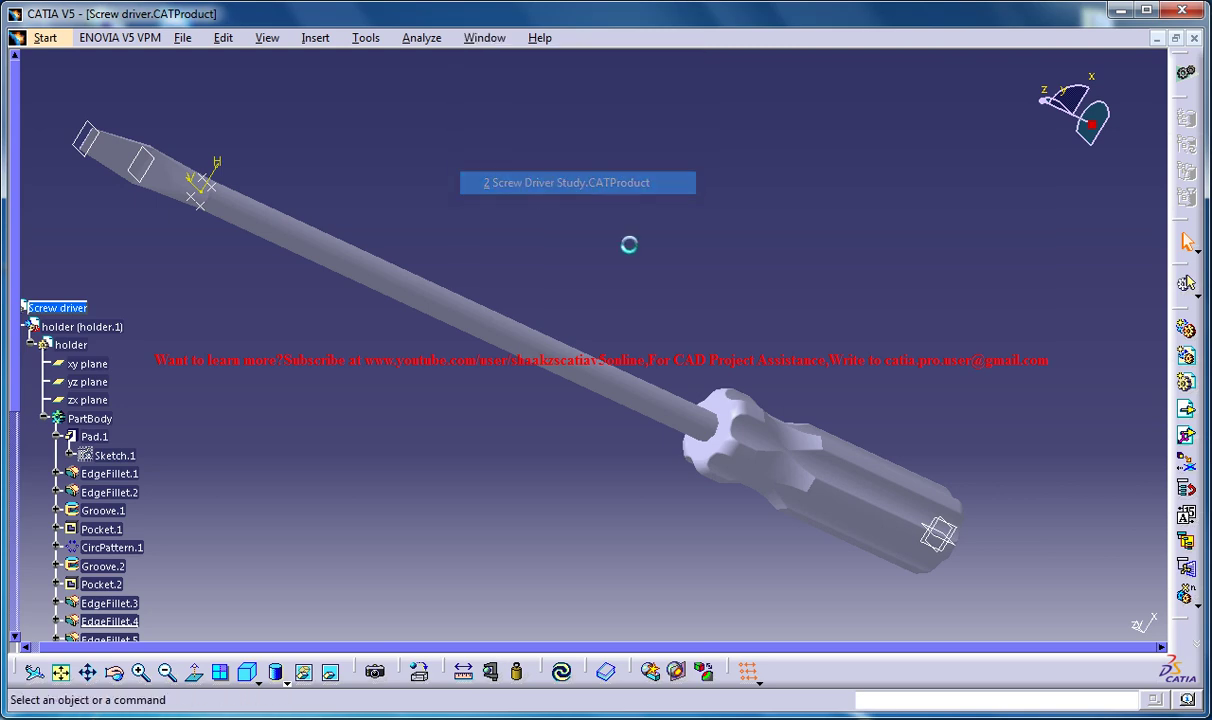
# Step: Create a reference plane offset 1.5 cm outward from the free end face of the driver rod
pyautogui.moveTo(609, 352); pyautogui.dragTo(598, 466, button='middle')
pyautogui.moveTo(566, 346); pyautogui.dragTo(635, 360, button='middle')
pyautogui.moveTo(688, 243); pyautogui.dragTo(660, 227, button='middle')
pyautogui.moveTo(649, 346); pyautogui.dragTo(699, 387, button='middle')
pyautogui.click(668, 455)
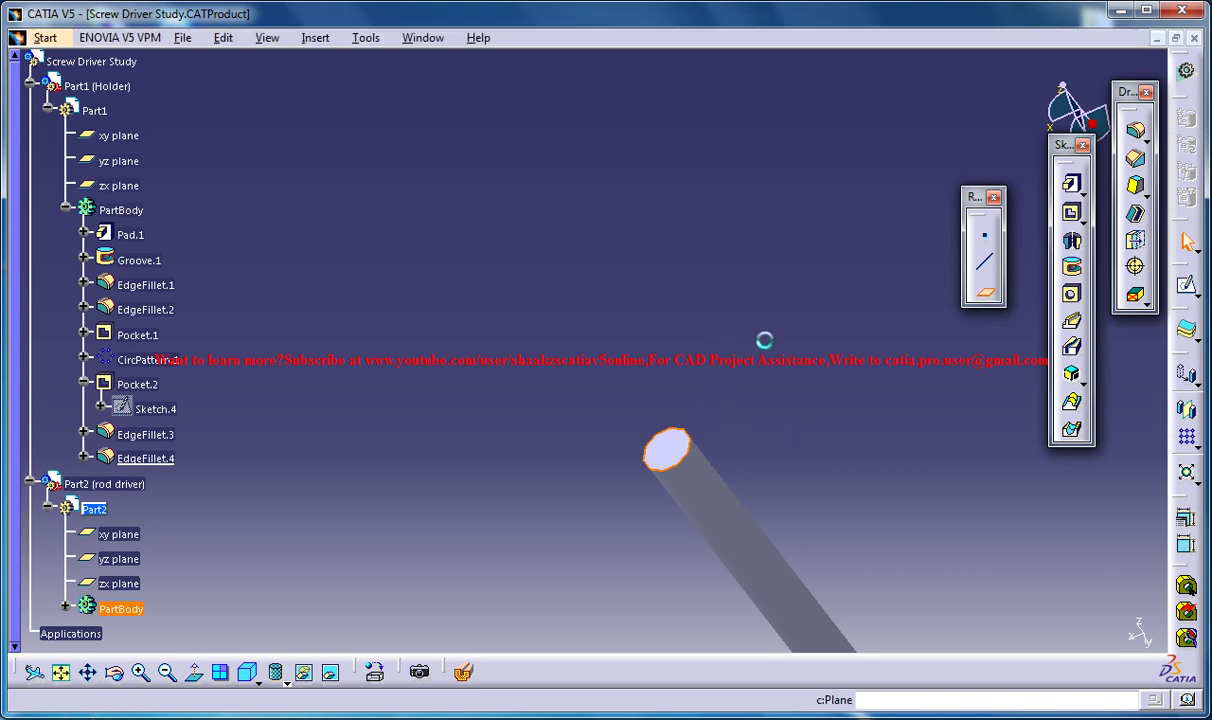
pyautogui.moveTo(716, 354); pyautogui.dragTo(773, 433, button='middle')
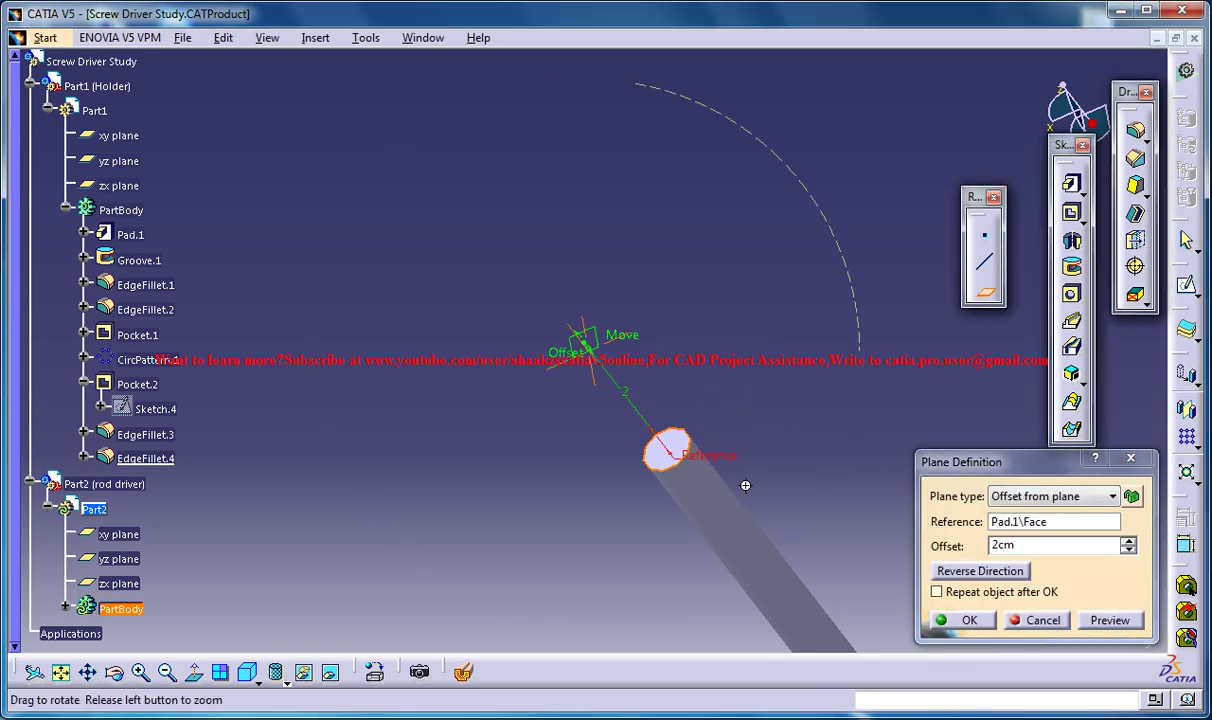
pyautogui.moveTo(745, 485); pyautogui.dragTo(706, 537, button='middle')
pyautogui.moveTo(663, 479)
pyautogui.mouseDown(button='middle')
pyautogui.moveTo(647, 460)
pyautogui.moveTo(717, 558)
pyautogui.moveTo(666, 466)
pyautogui.mouseUp(button='middle')
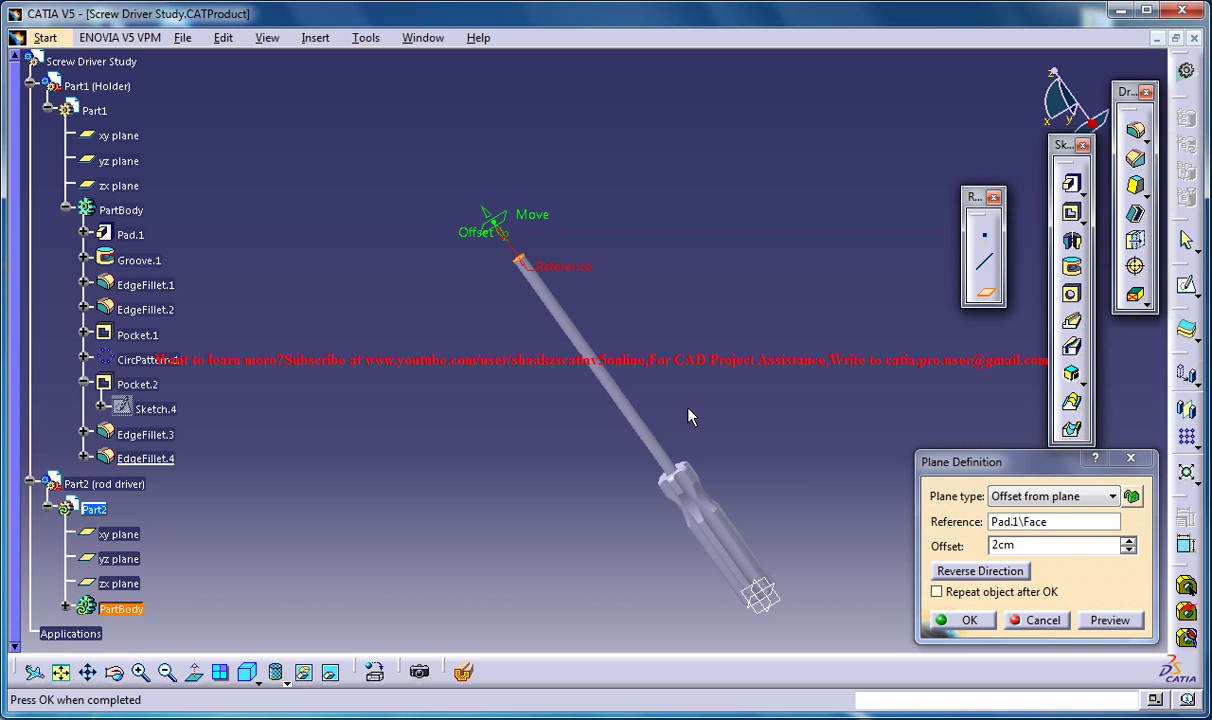
pyautogui.click(1129, 550)
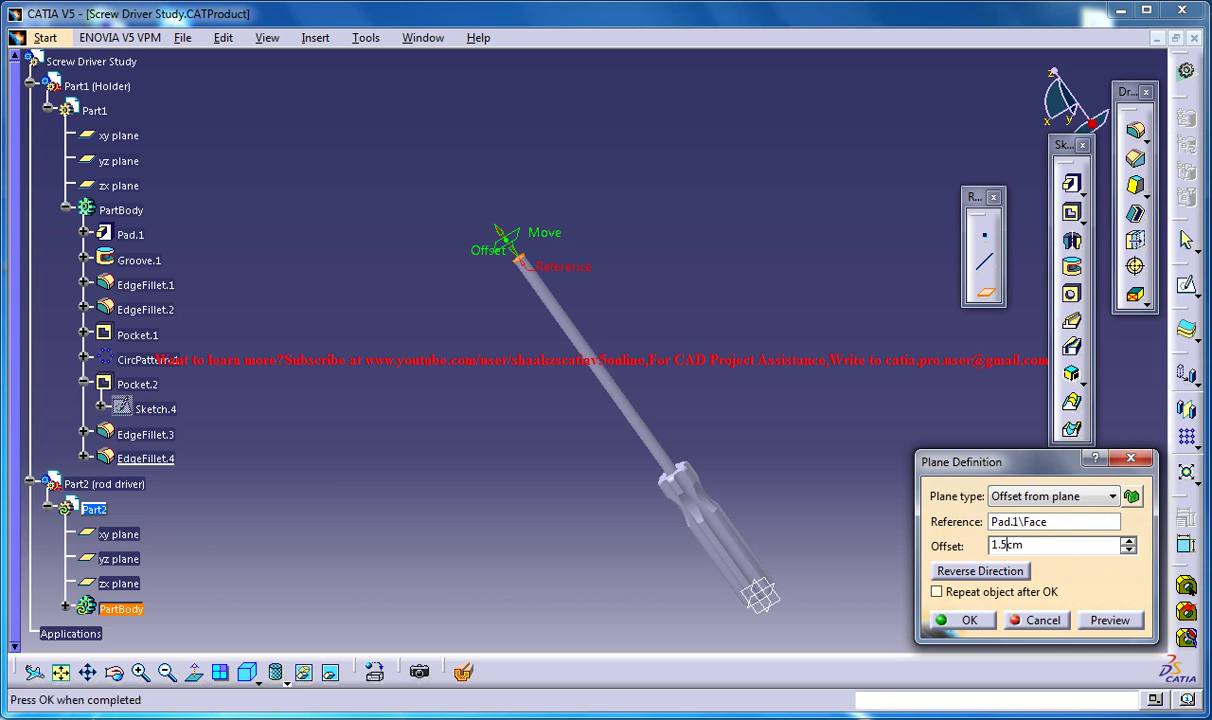
pyautogui.click(1108, 620)
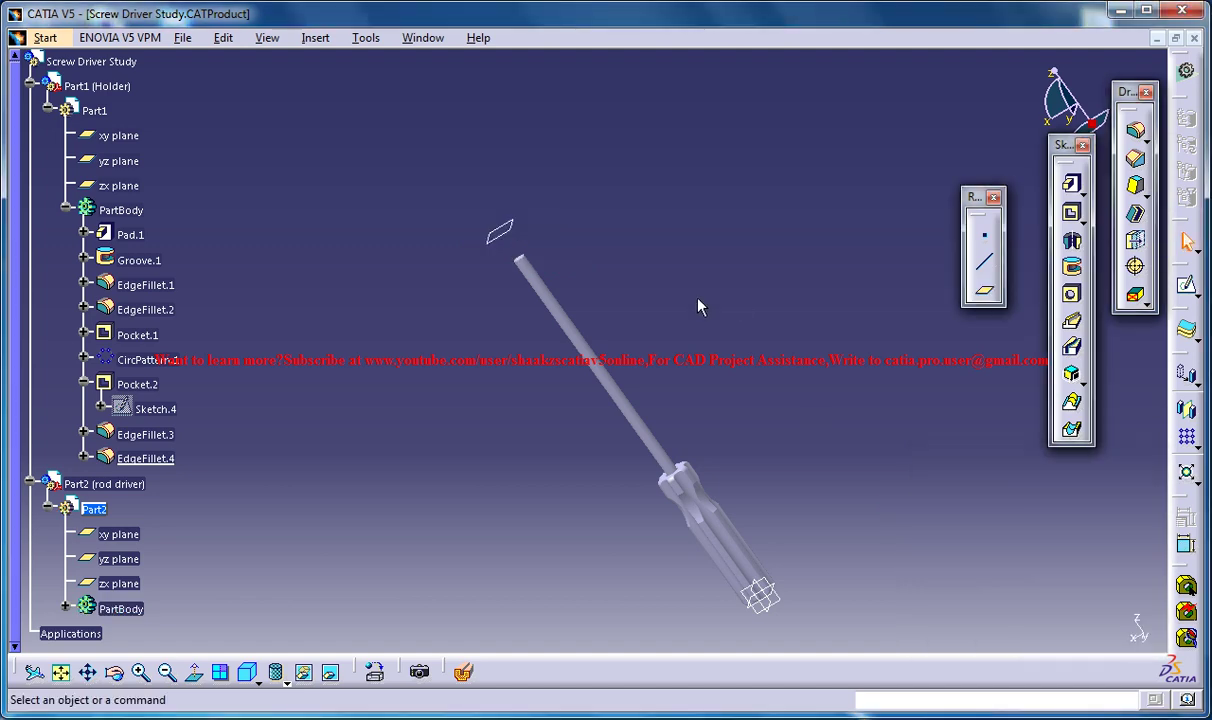
# Step: Open a sketch on the offset plane beyond the rod's end and view it square-on
pyautogui.click(532, 276)
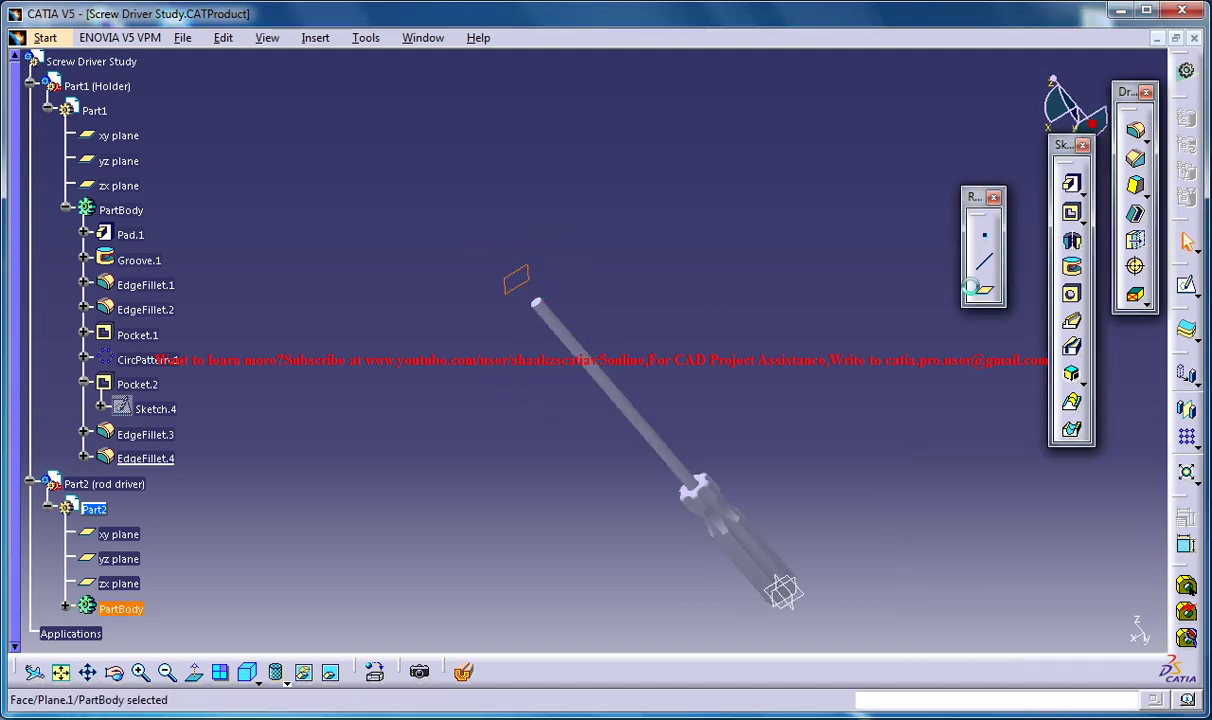
pyautogui.click(1186, 284)
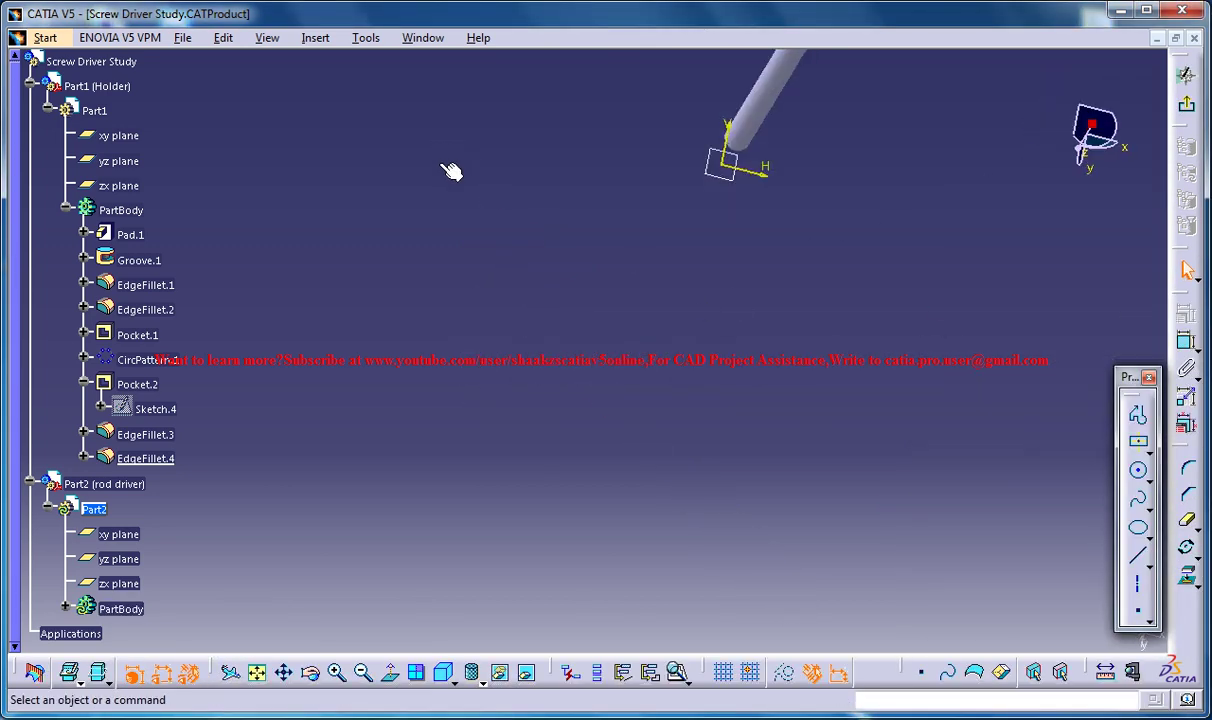
pyautogui.click(390, 672)
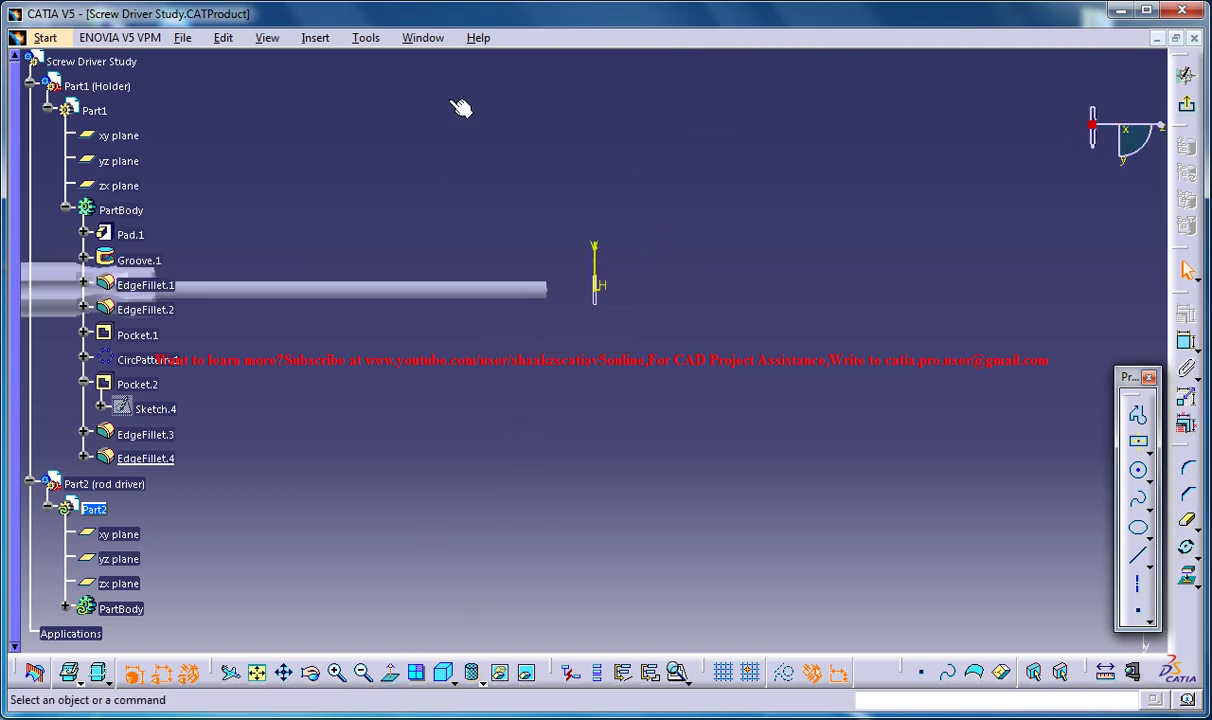
# Step: Examine the flat blade tip's sections in Screw driver.CATProduct and return to Screw Driver Study.CATProduct
pyautogui.click(427, 48)
pyautogui.click(470, 160)
pyautogui.moveTo(436, 299); pyautogui.dragTo(676, 465, button='middle')
pyautogui.moveTo(730, 392); pyautogui.dragTo(614, 427, button='middle')
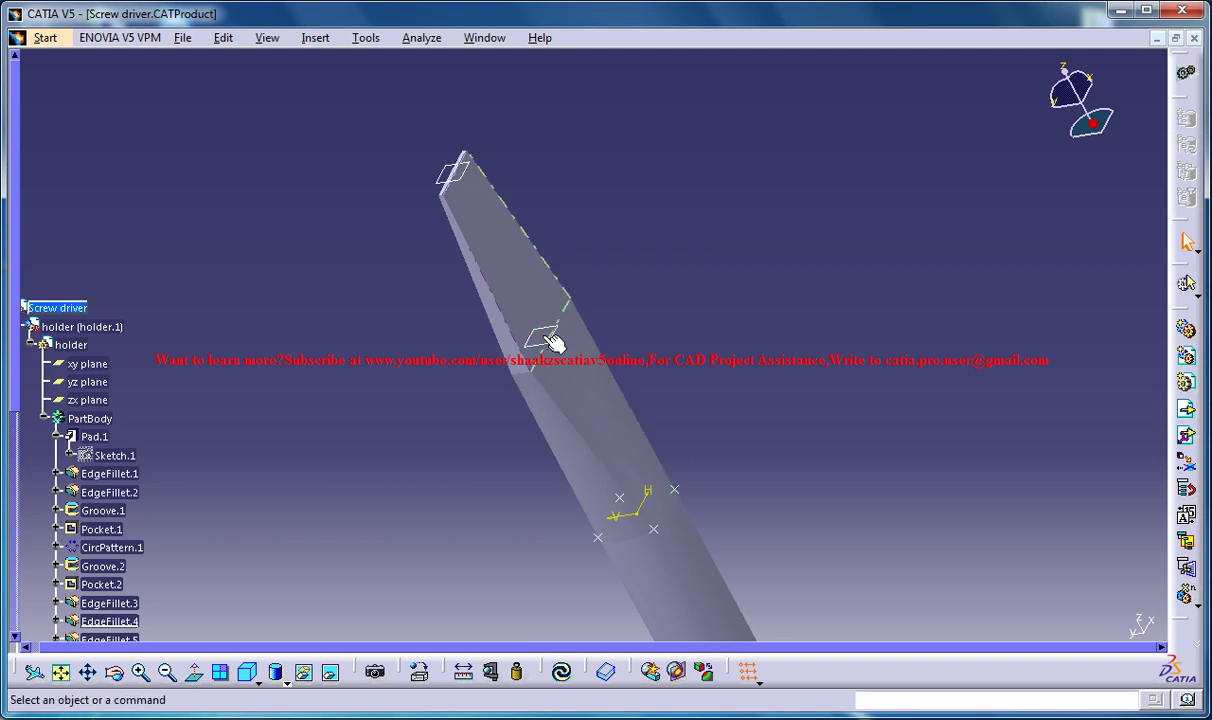
pyautogui.click(470, 38)
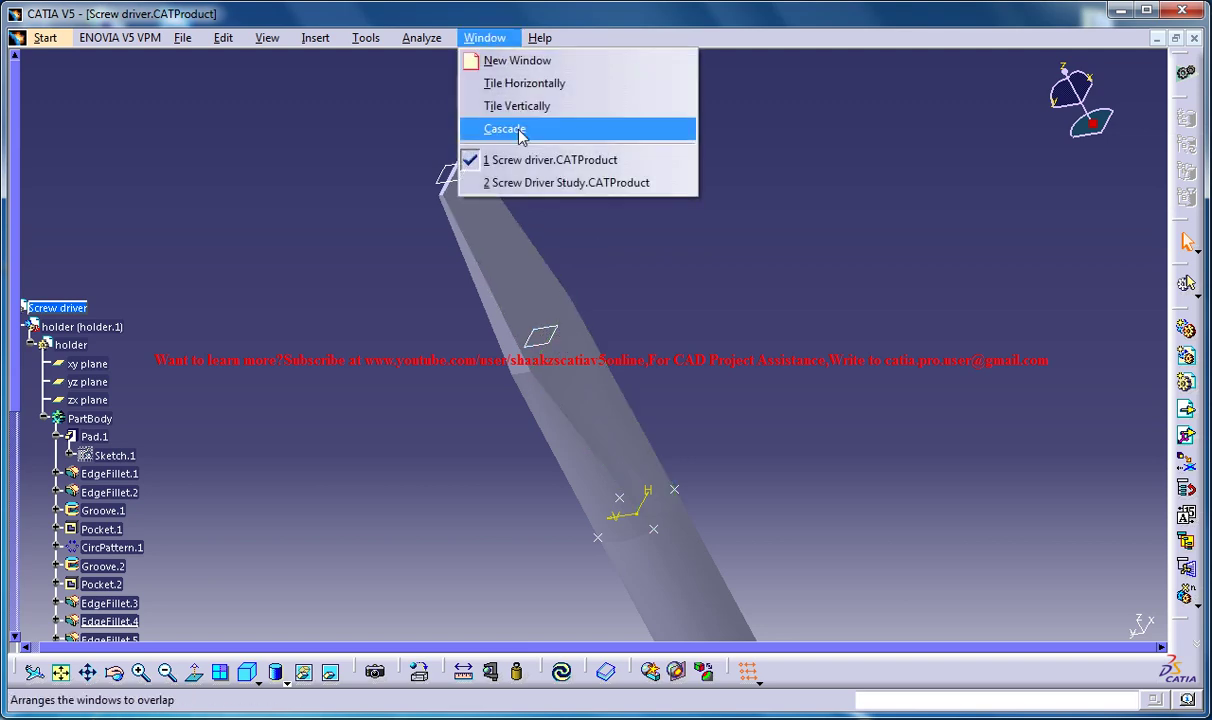
pyautogui.click(582, 181)
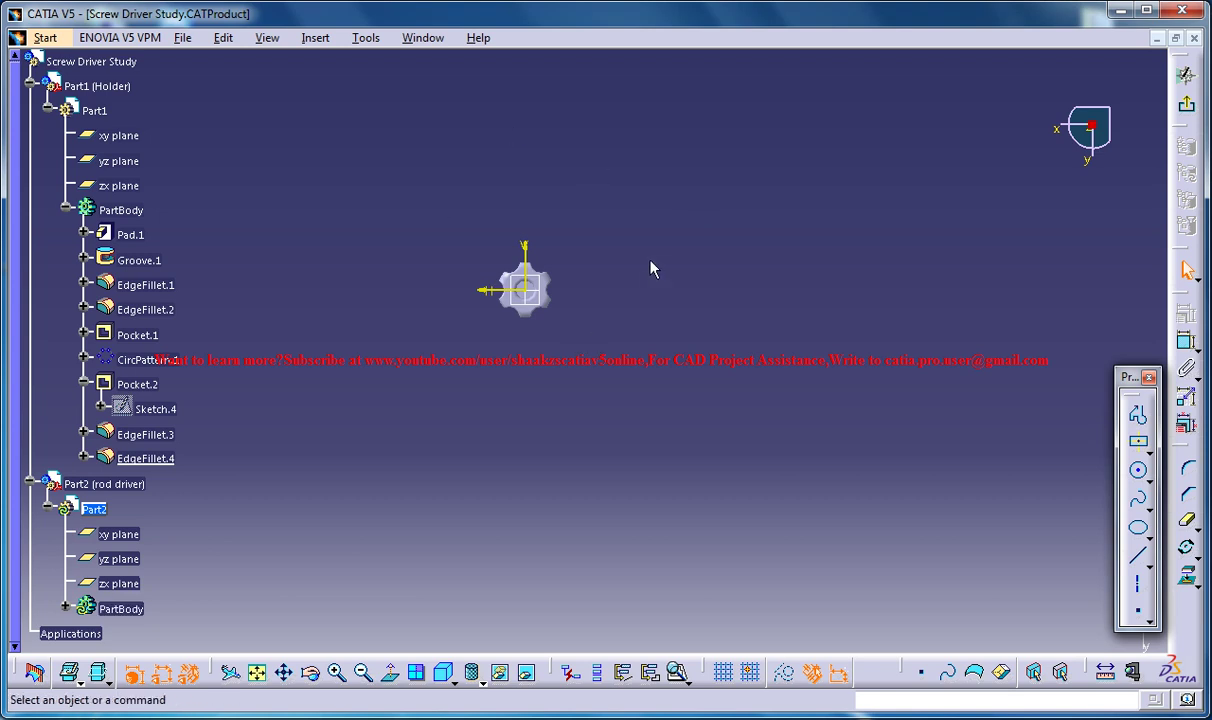
# Step: Draw a centered rectangle about 0.9 cm wide at the origin on the offset plane and finish the sketch
pyautogui.moveTo(636, 198); pyautogui.dragTo(612, 170, button='middle')
pyautogui.moveTo(626, 310); pyautogui.dragTo(678, 497, button='middle')
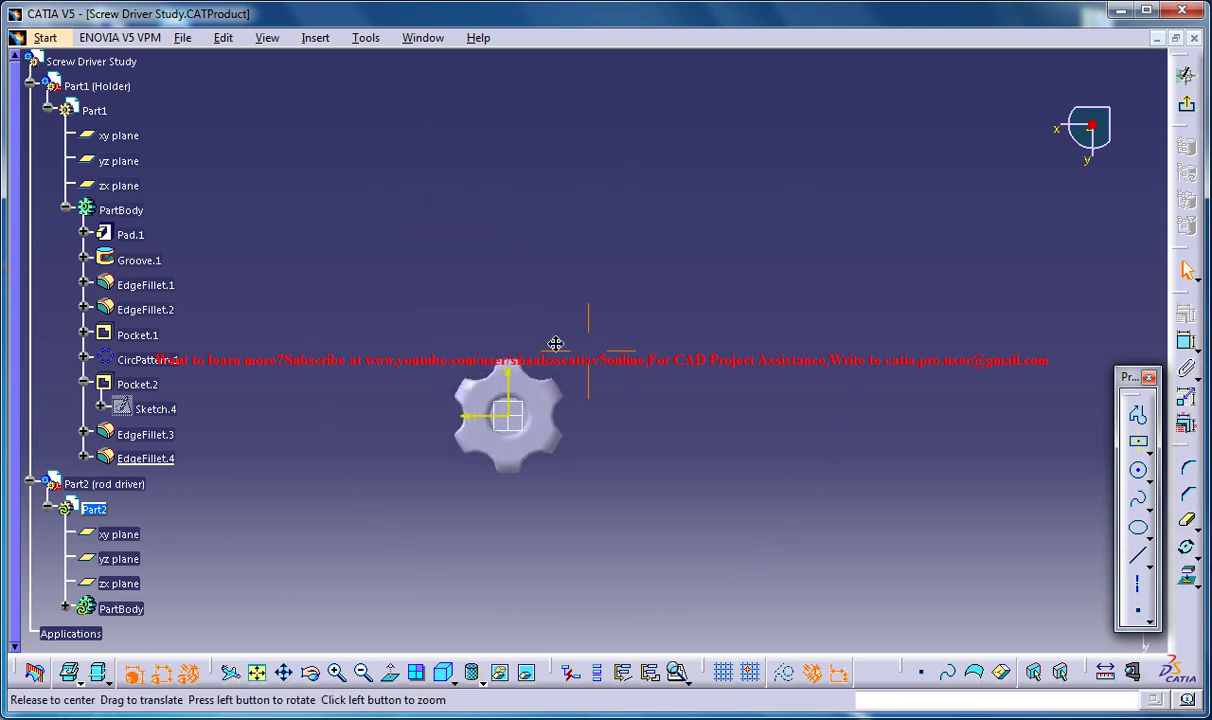
pyautogui.moveTo(555, 345); pyautogui.dragTo(586, 294, button='middle')
pyautogui.moveTo(582, 228); pyautogui.dragTo(736, 11, button='middle')
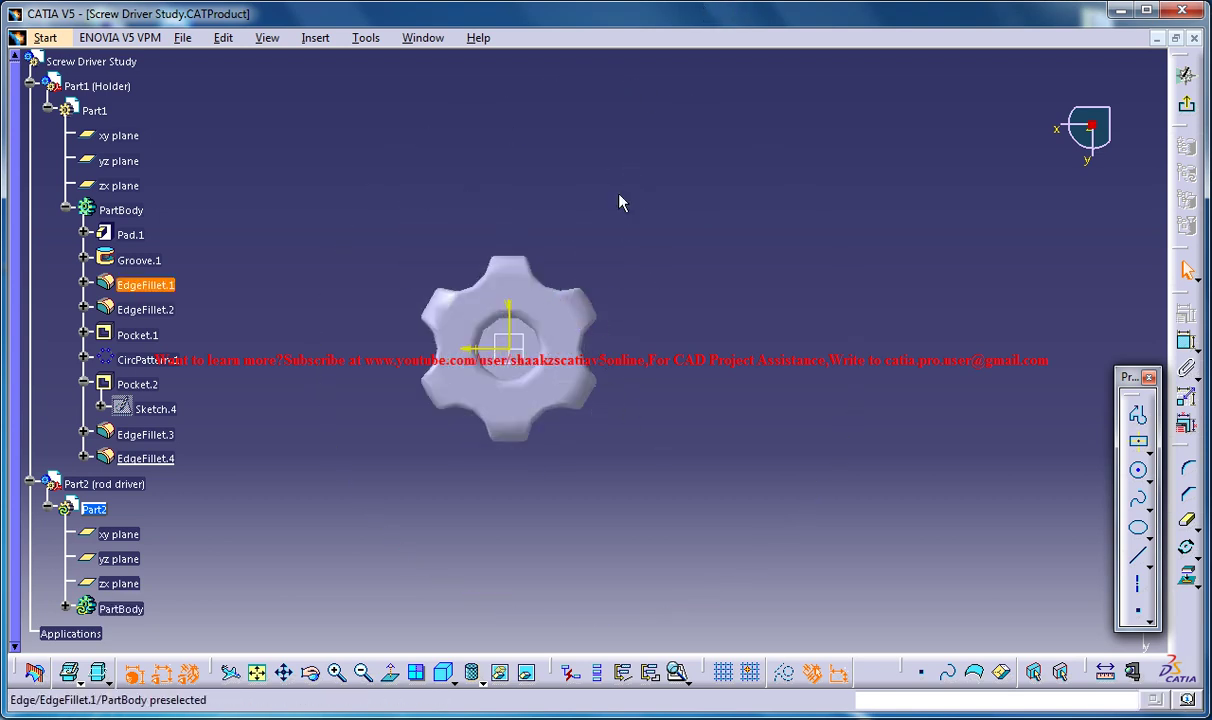
pyautogui.moveTo(568, 462); pyautogui.dragTo(540, 413, button='middle')
pyautogui.moveTo(597, 330); pyautogui.dragTo(652, 362, button='middle')
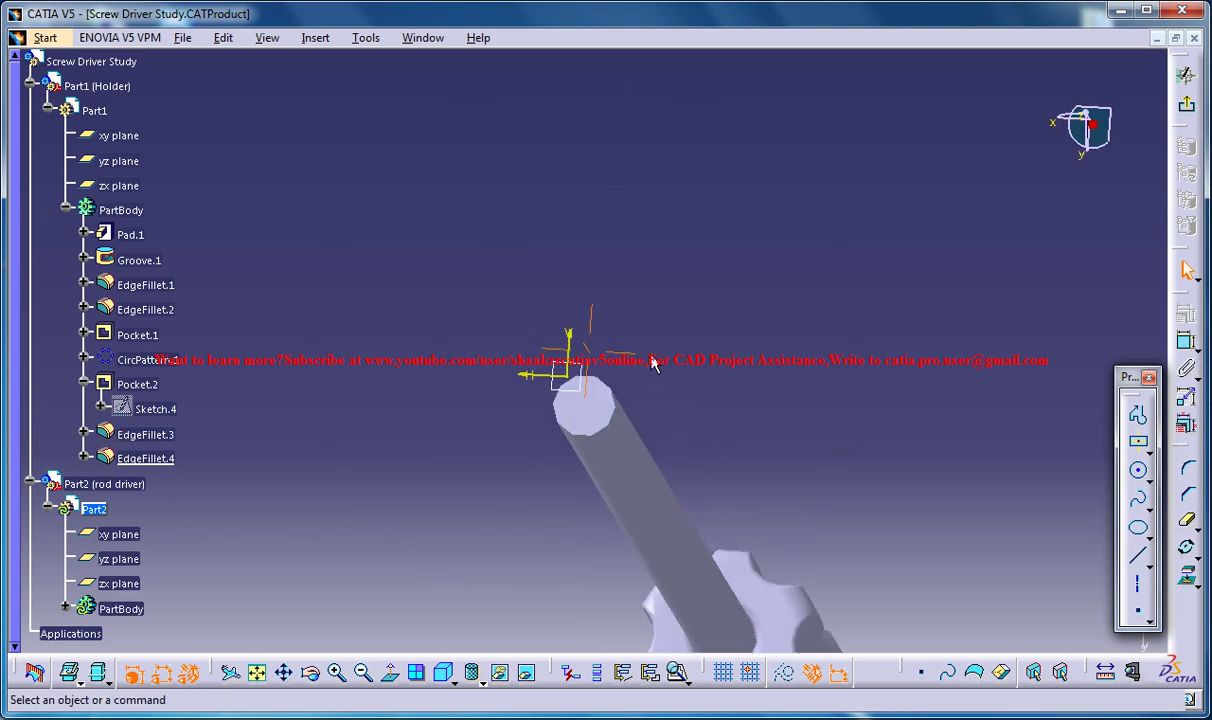
pyautogui.click(390, 672)
pyautogui.moveTo(776, 292); pyautogui.dragTo(866, 287, button='middle')
pyautogui.moveTo(901, 396); pyautogui.dragTo(933, 411, button='middle')
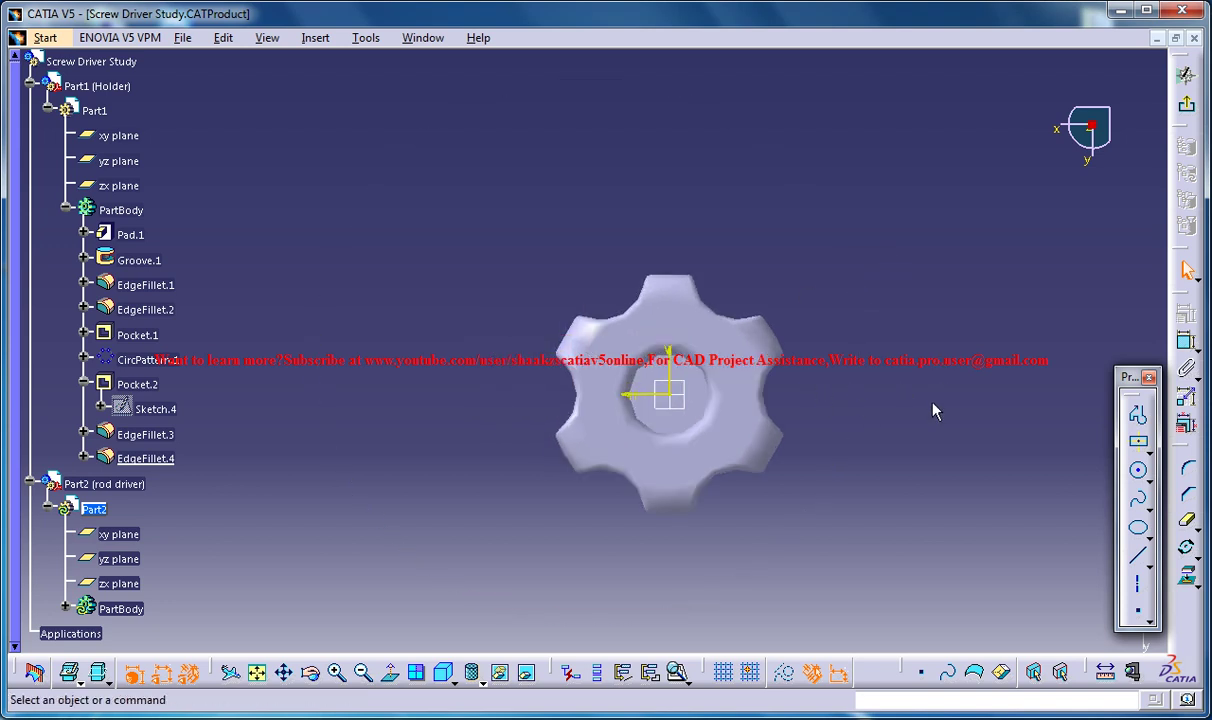
pyautogui.click(1140, 442)
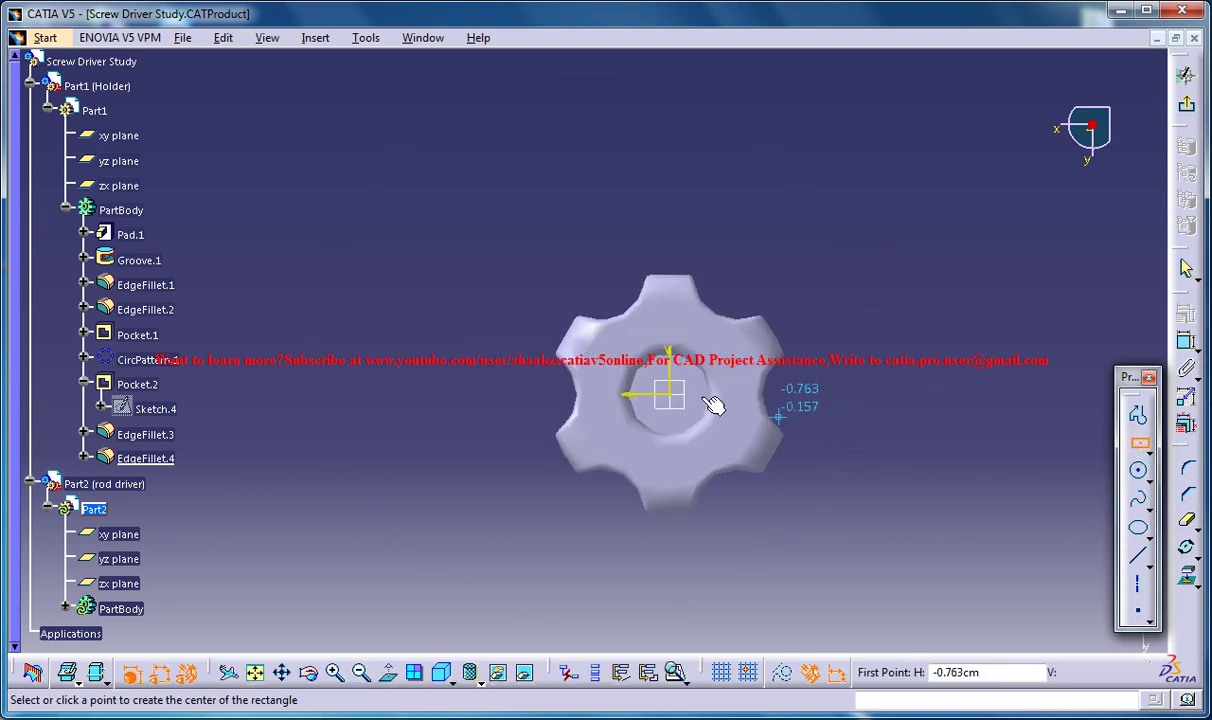
pyautogui.click(670, 395)
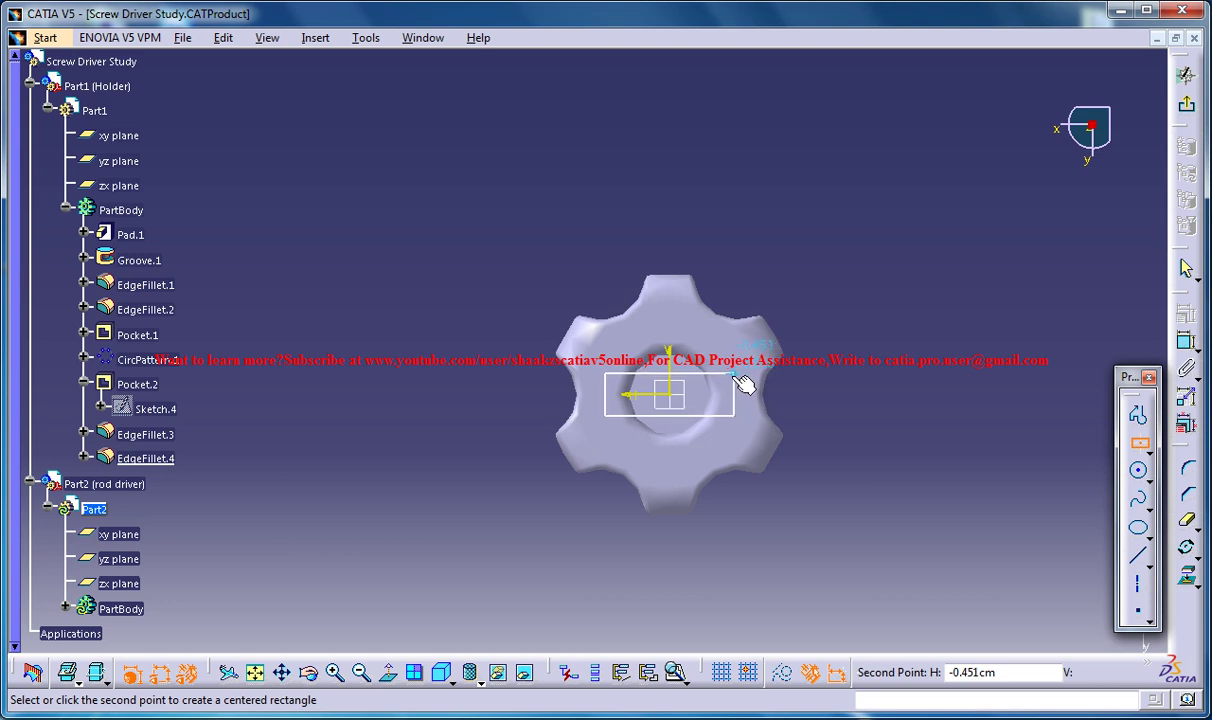
pyautogui.click(828, 393)
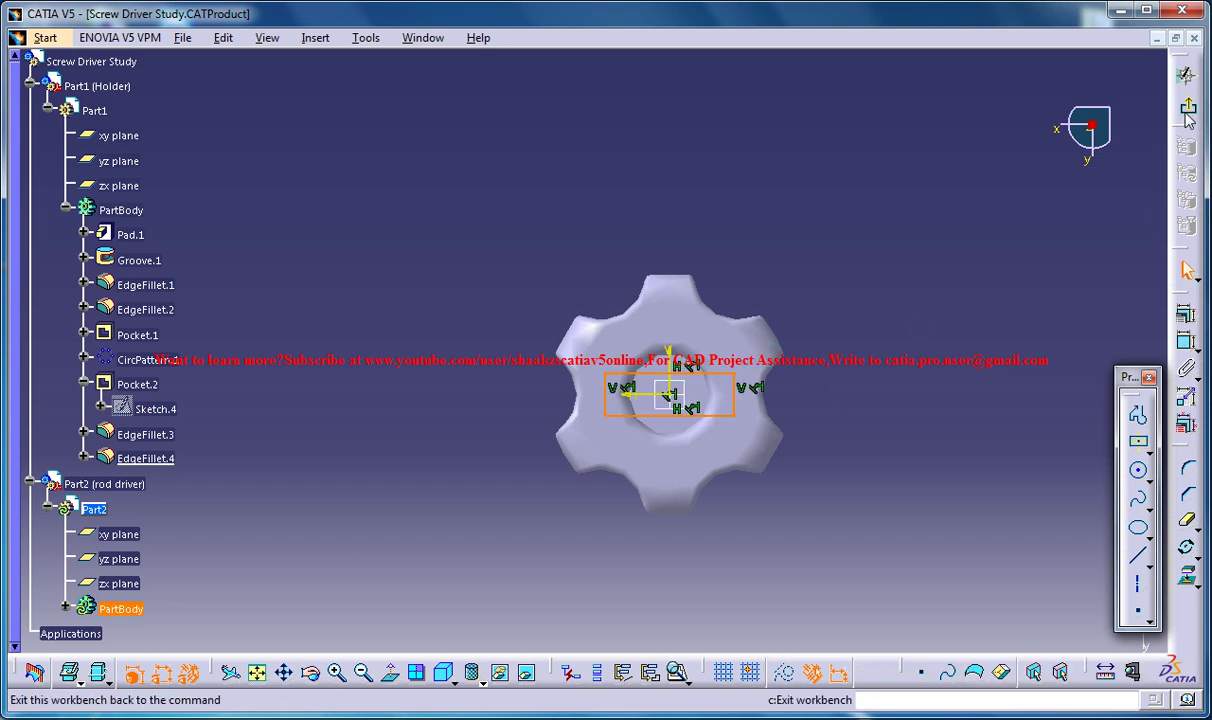
pyautogui.click(1186, 75)
pyautogui.moveTo(836, 390)
pyautogui.mouseDown(button='middle')
pyautogui.moveTo(782, 411)
pyautogui.moveTo(809, 406)
pyautogui.moveTo(816, 390)
pyautogui.moveTo(747, 373)
pyautogui.mouseUp(button='middle')
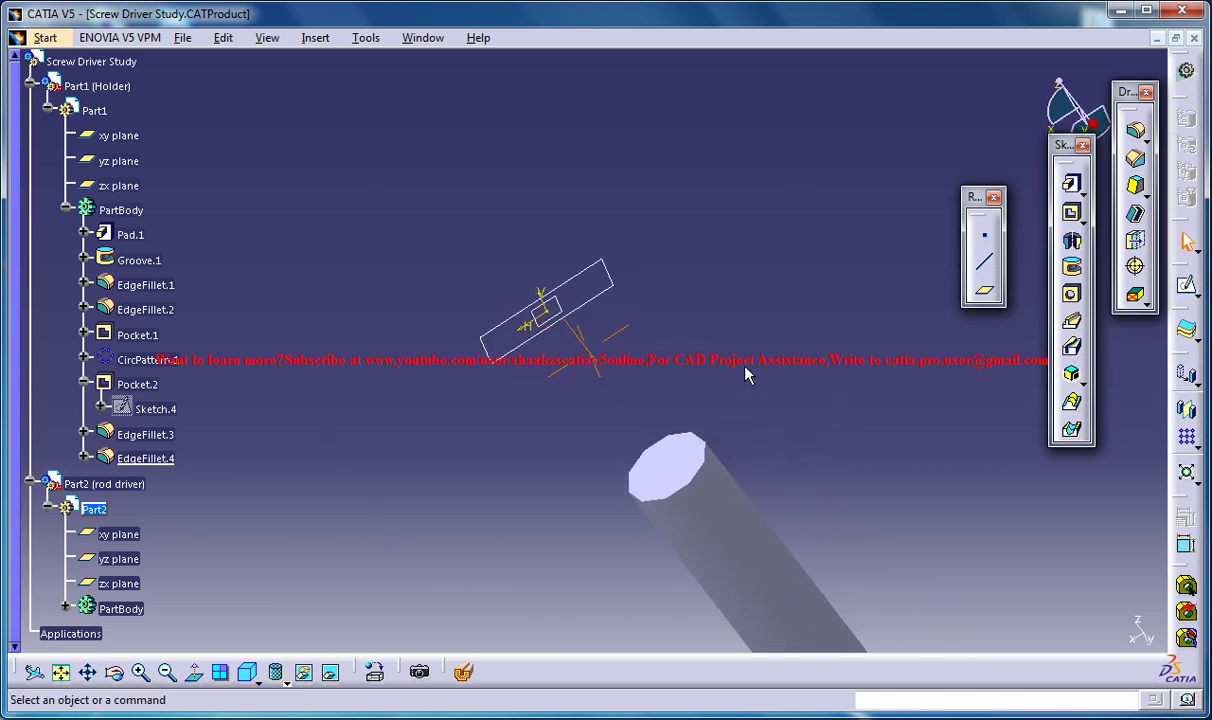
pyautogui.click(1071, 402)
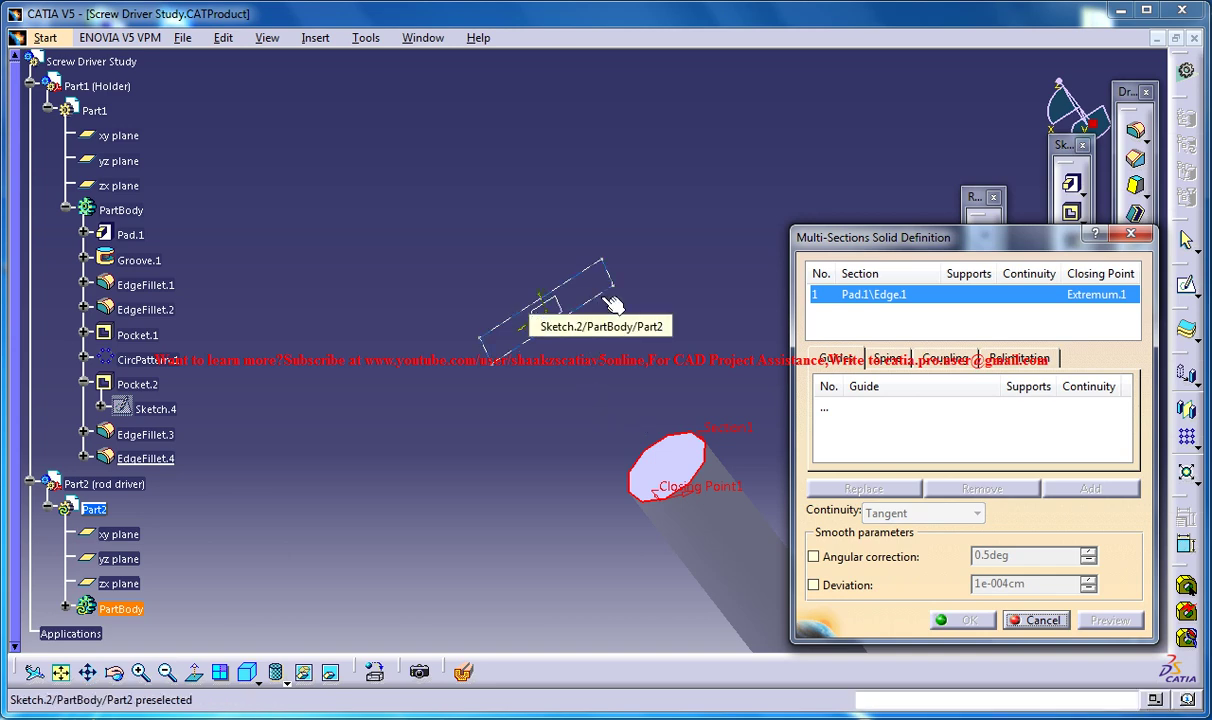
pyautogui.click(1041, 620)
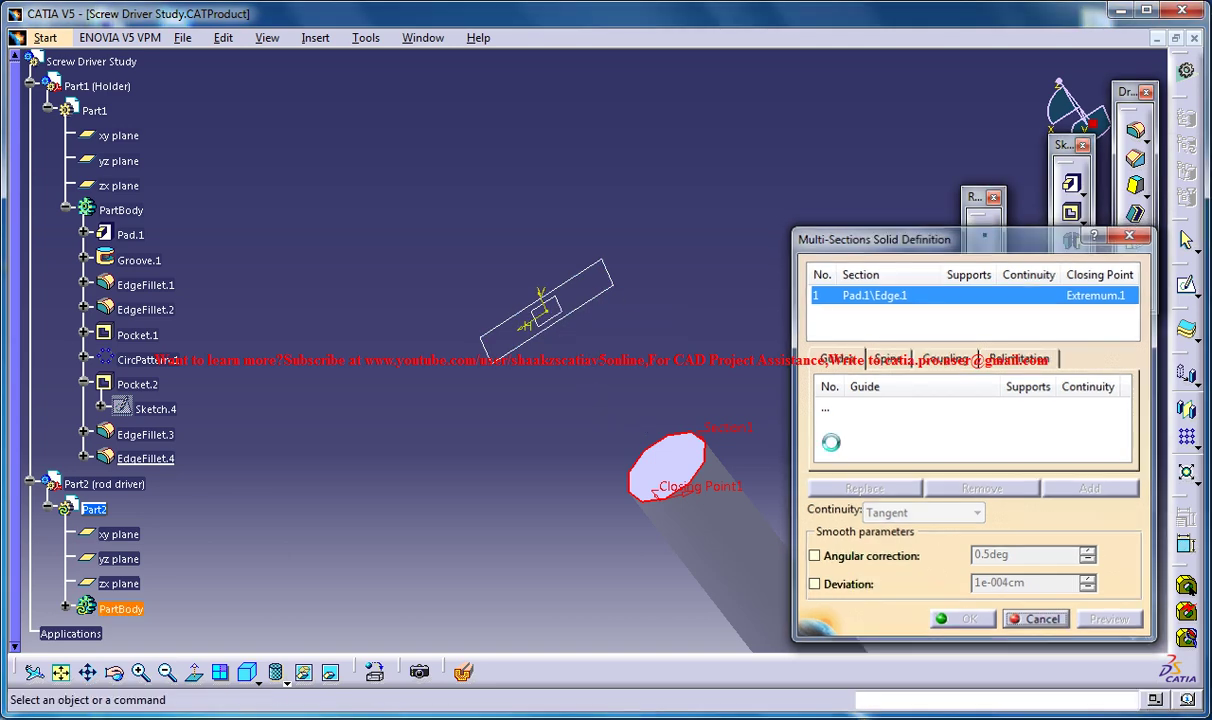
# Step: Open a sketch on the free end face of the driver rod
pyautogui.moveTo(795, 425); pyautogui.dragTo(747, 406, button='middle')
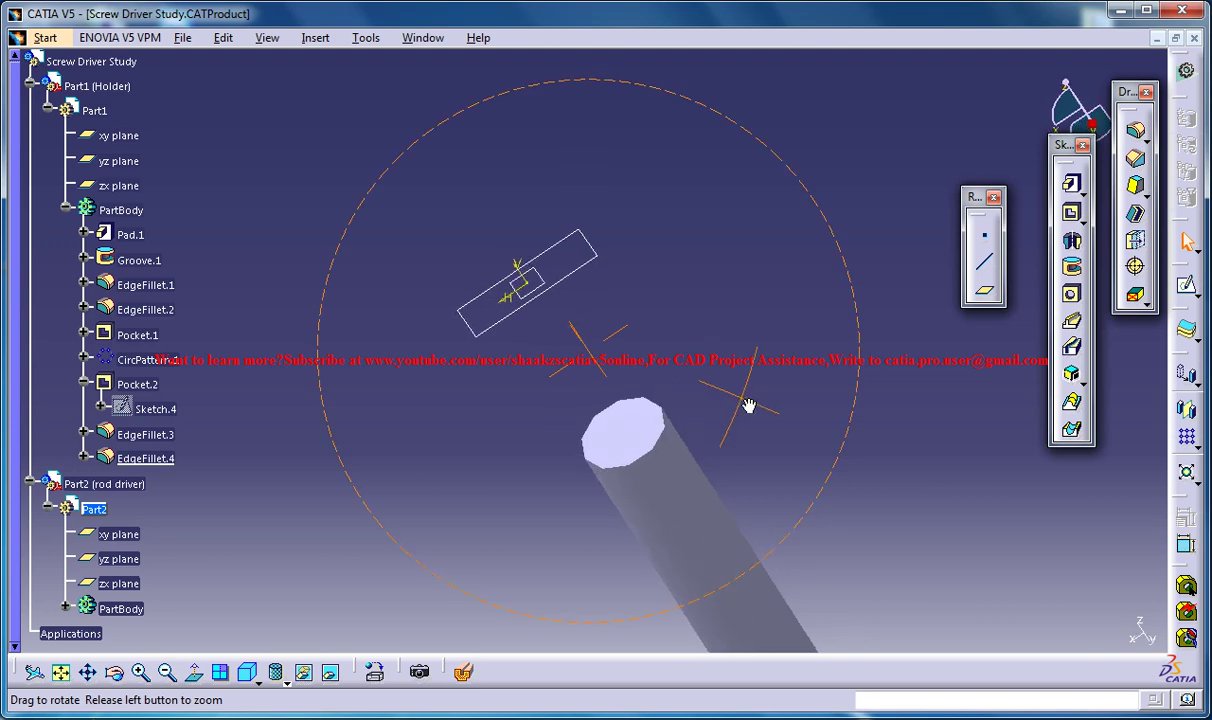
pyautogui.click(642, 433)
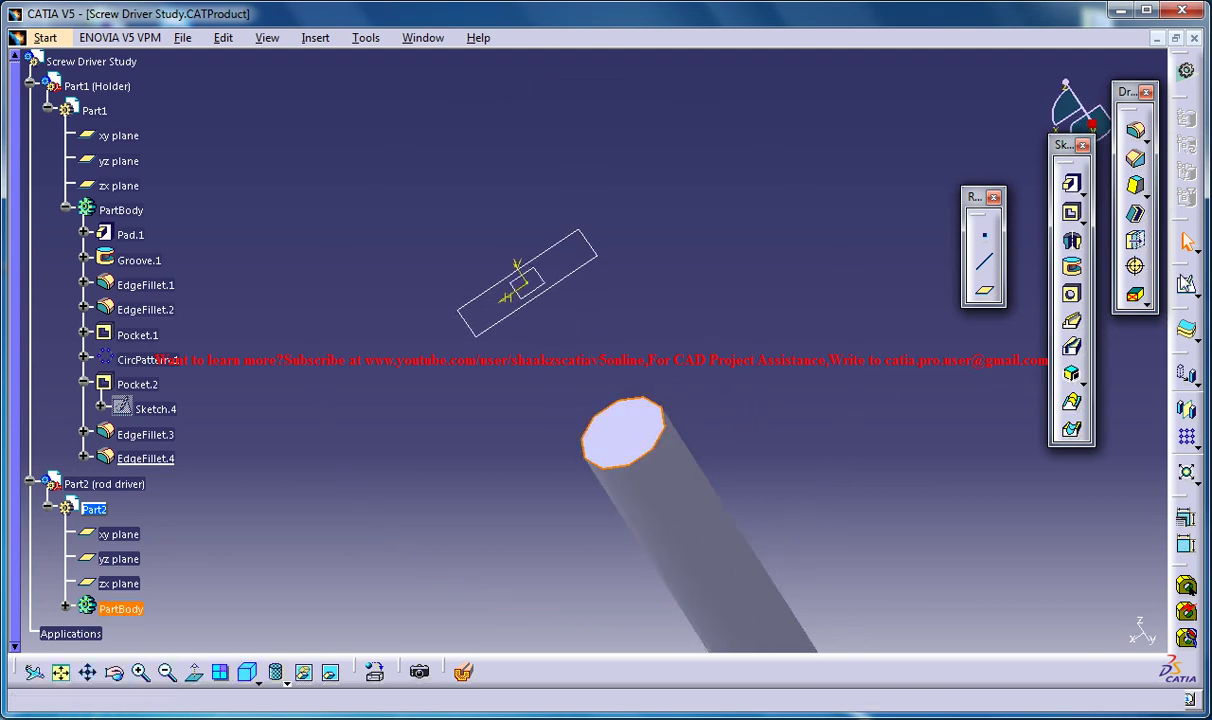
pyautogui.click(1071, 183)
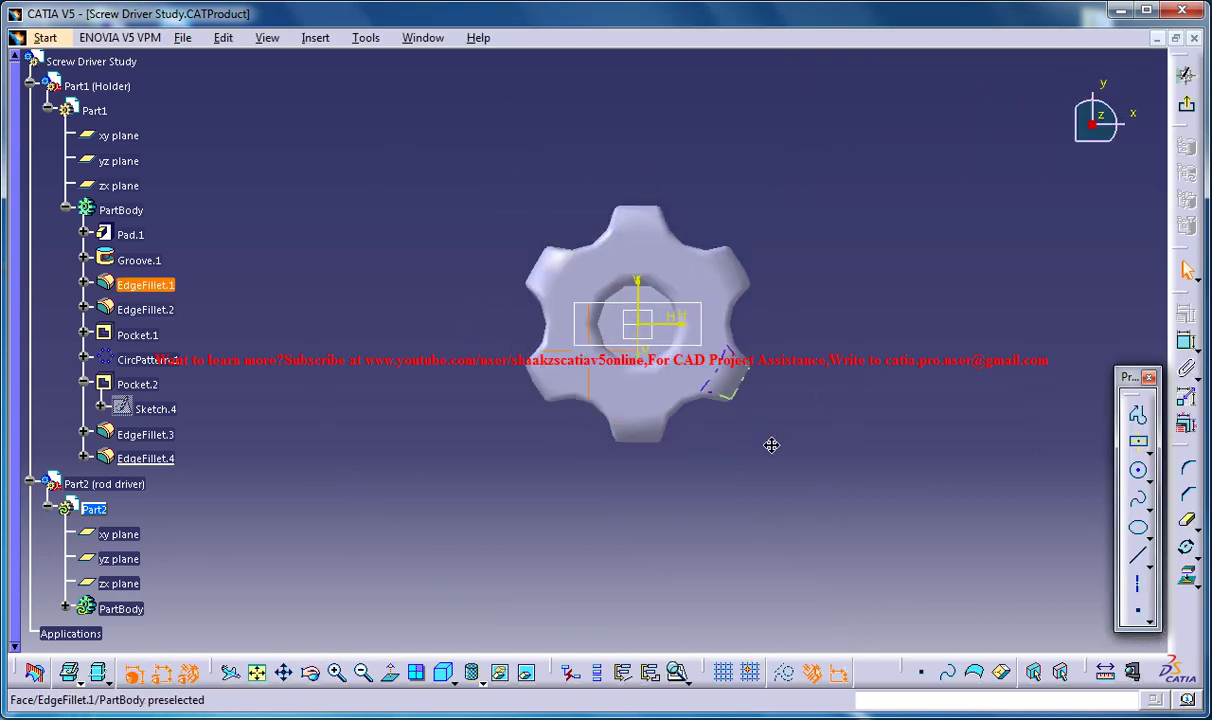
pyautogui.moveTo(771, 441); pyautogui.dragTo(771, 437, button='middle')
pyautogui.moveTo(769, 342); pyautogui.dragTo(801, 425, button='middle')
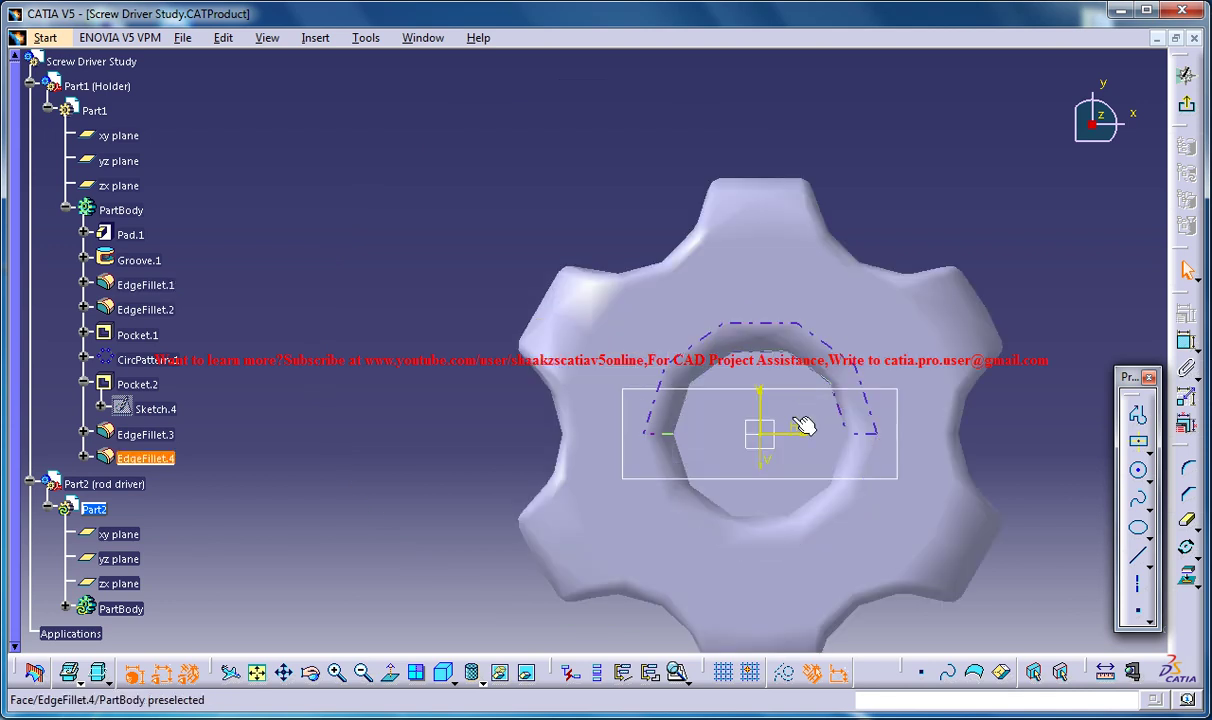
# Step: Draw a centered rectangle at the origin as construction geometry, roughly enclosing the rod's round end face
pyautogui.click(1138, 469)
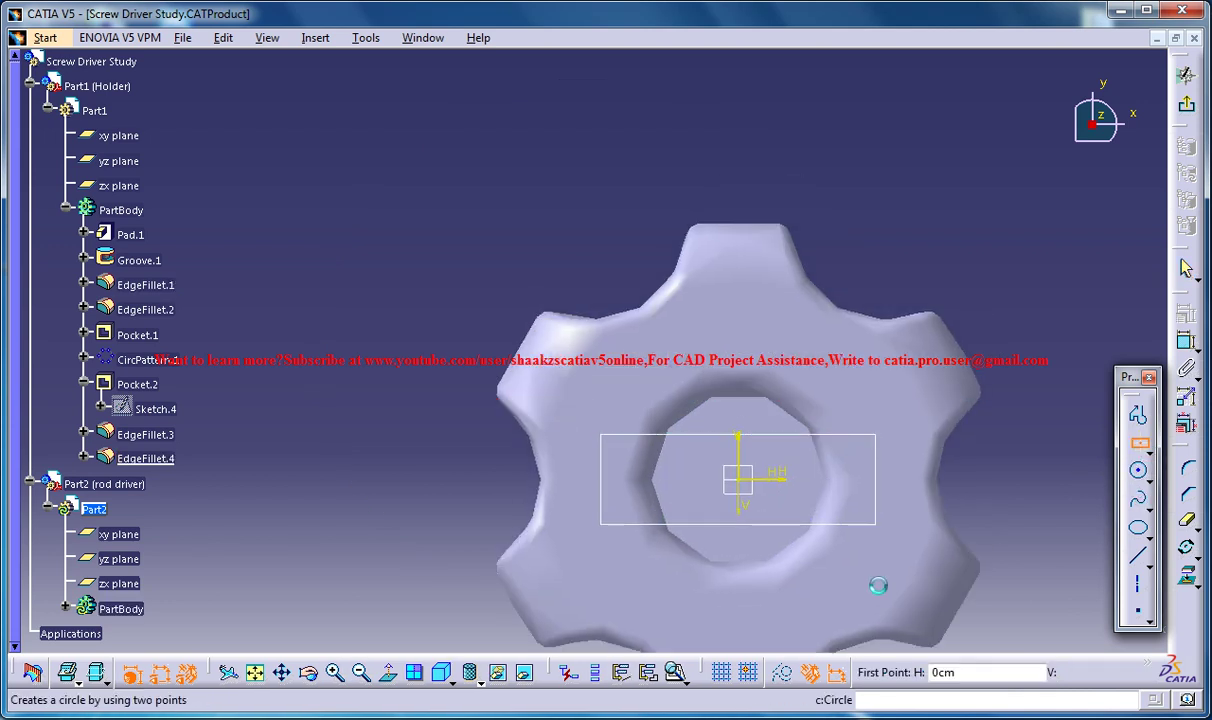
pyautogui.click(783, 672)
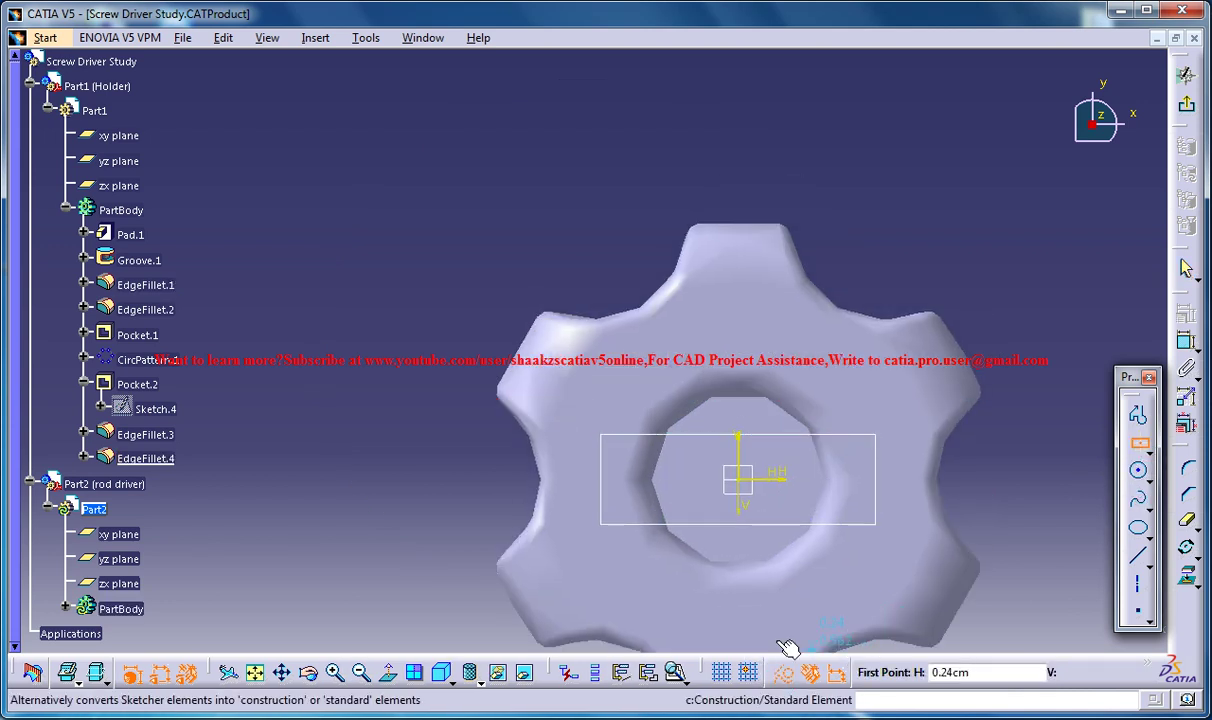
pyautogui.click(742, 481)
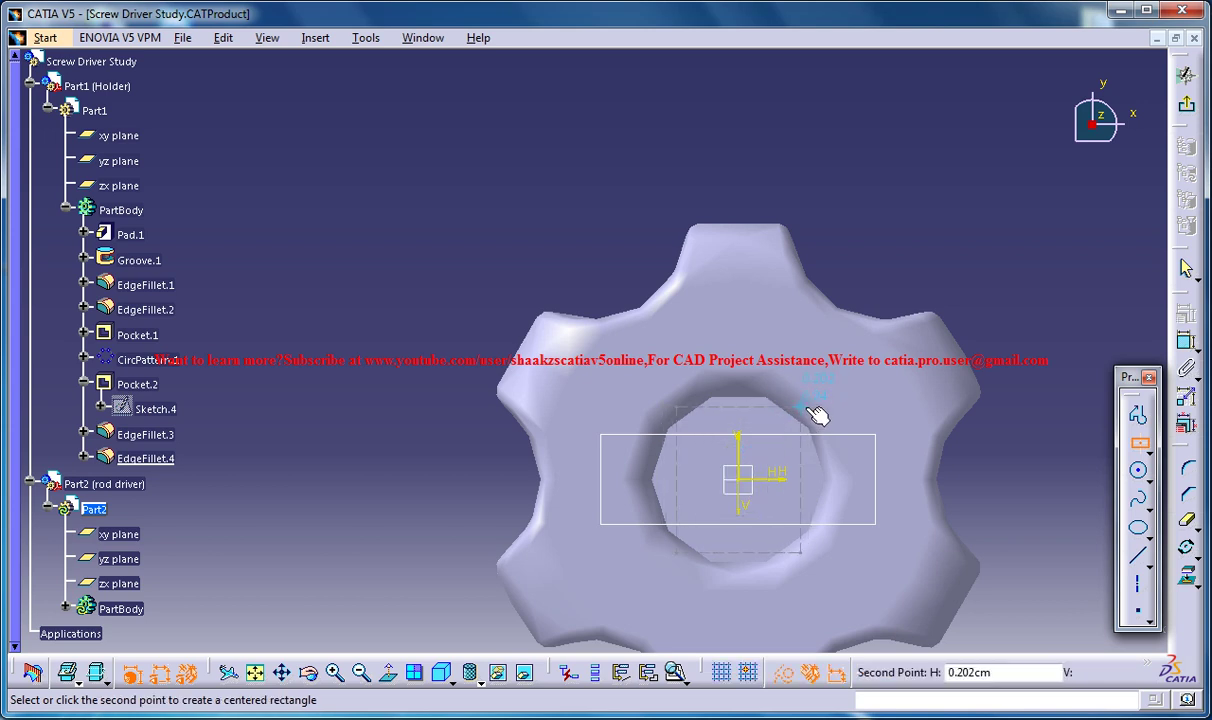
pyautogui.click(818, 404)
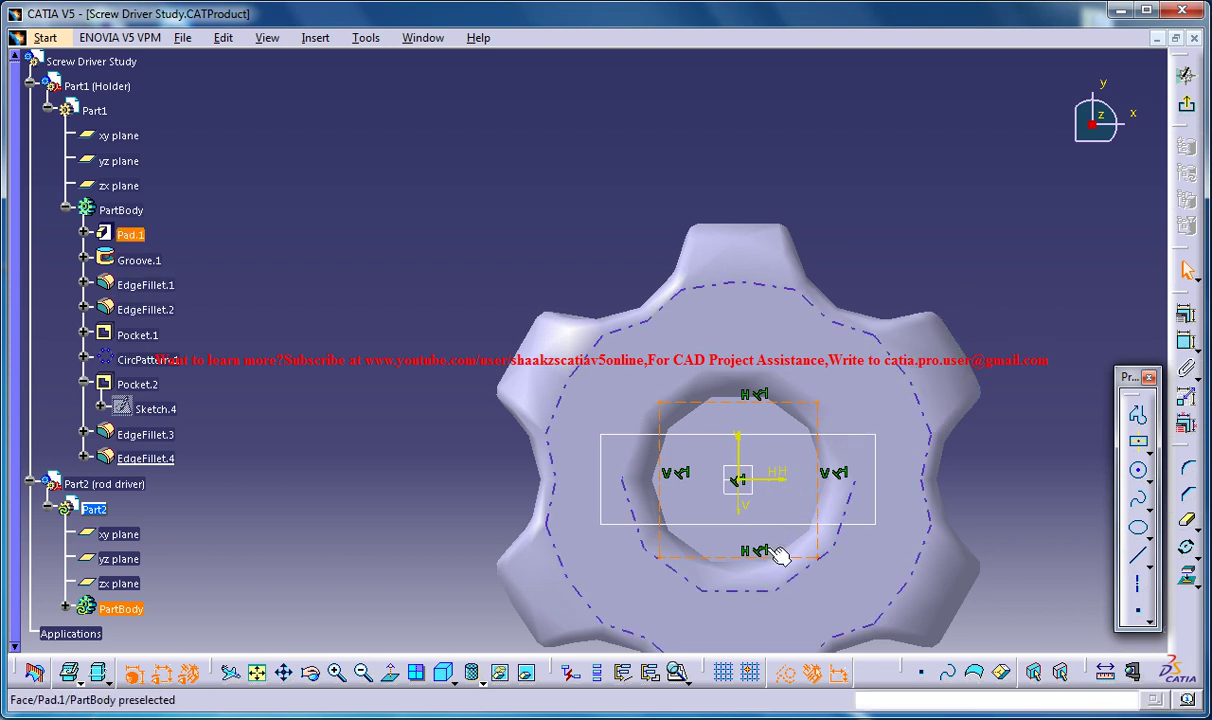
# Step: Try to project the selected construction rectangle onto the sketch plane
pyautogui.moveTo(739, 508); pyautogui.dragTo(722, 487, button='middle')
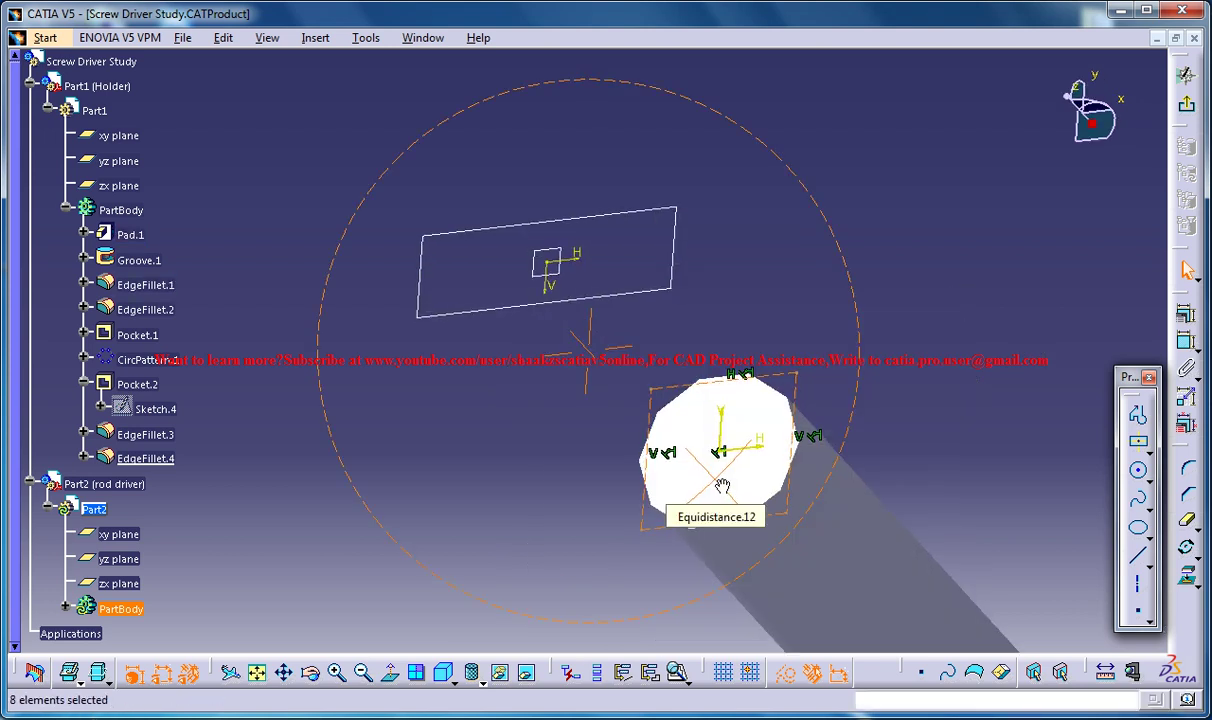
pyautogui.click(1188, 575)
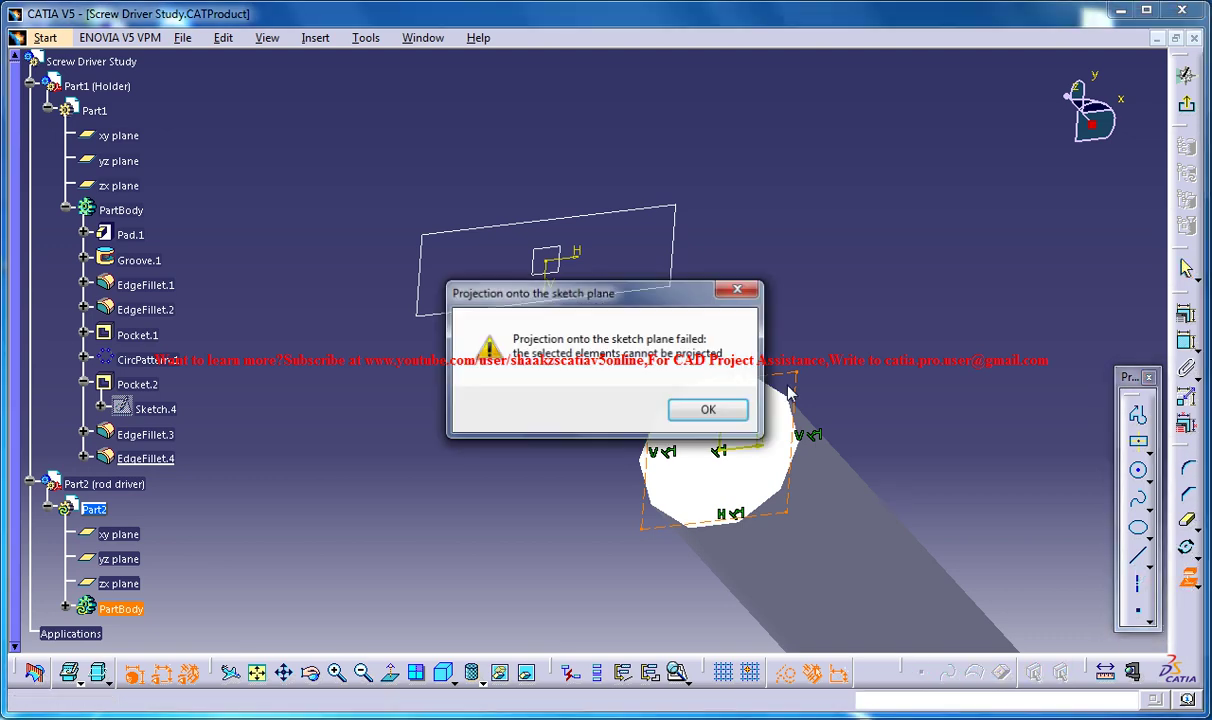
pyautogui.click(741, 291)
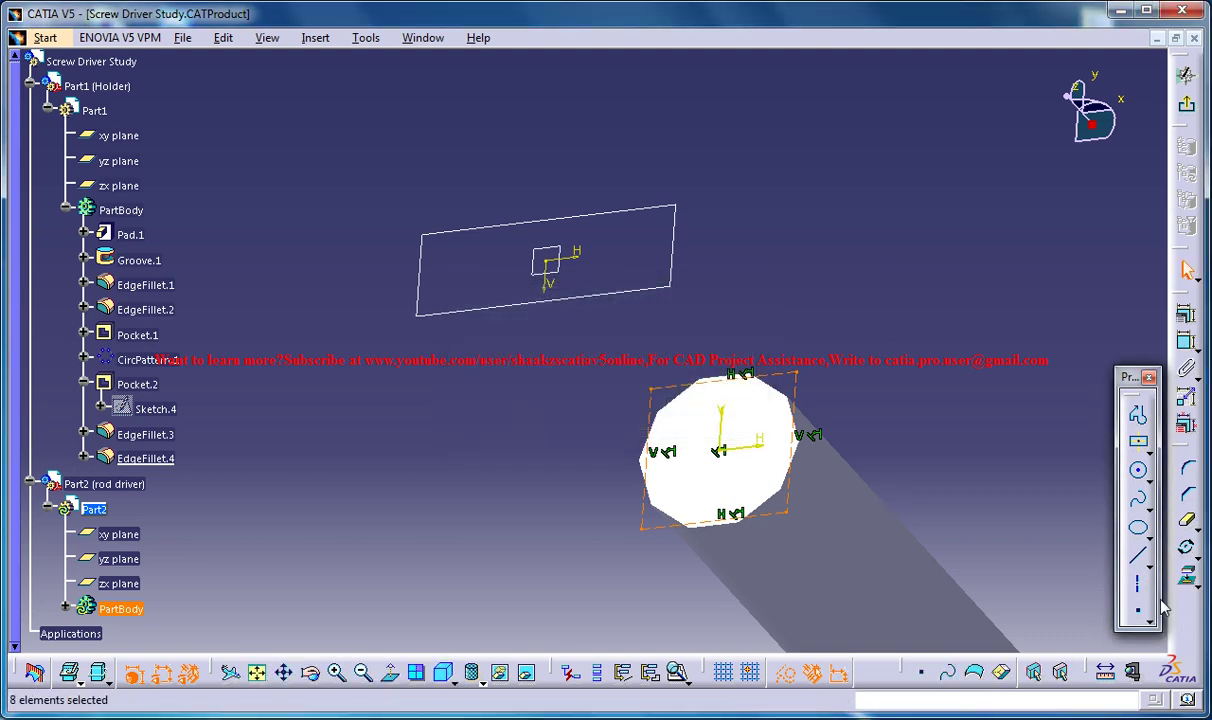
pyautogui.click(1188, 575)
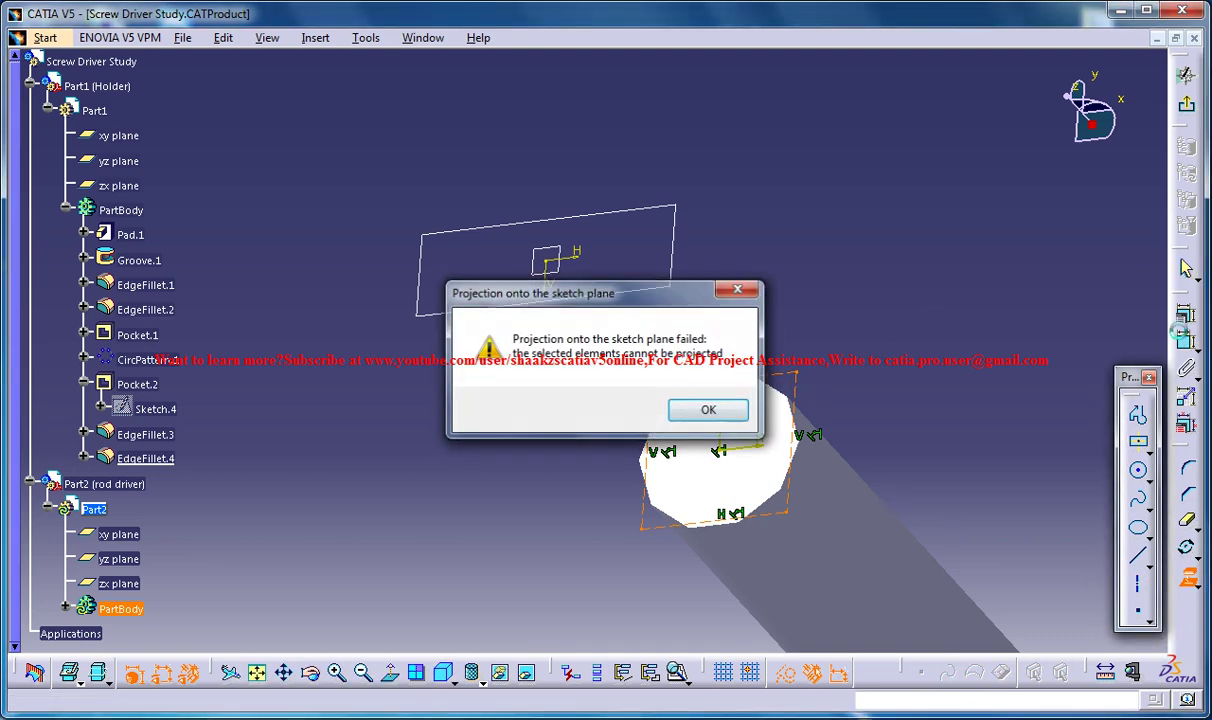
pyautogui.click(739, 291)
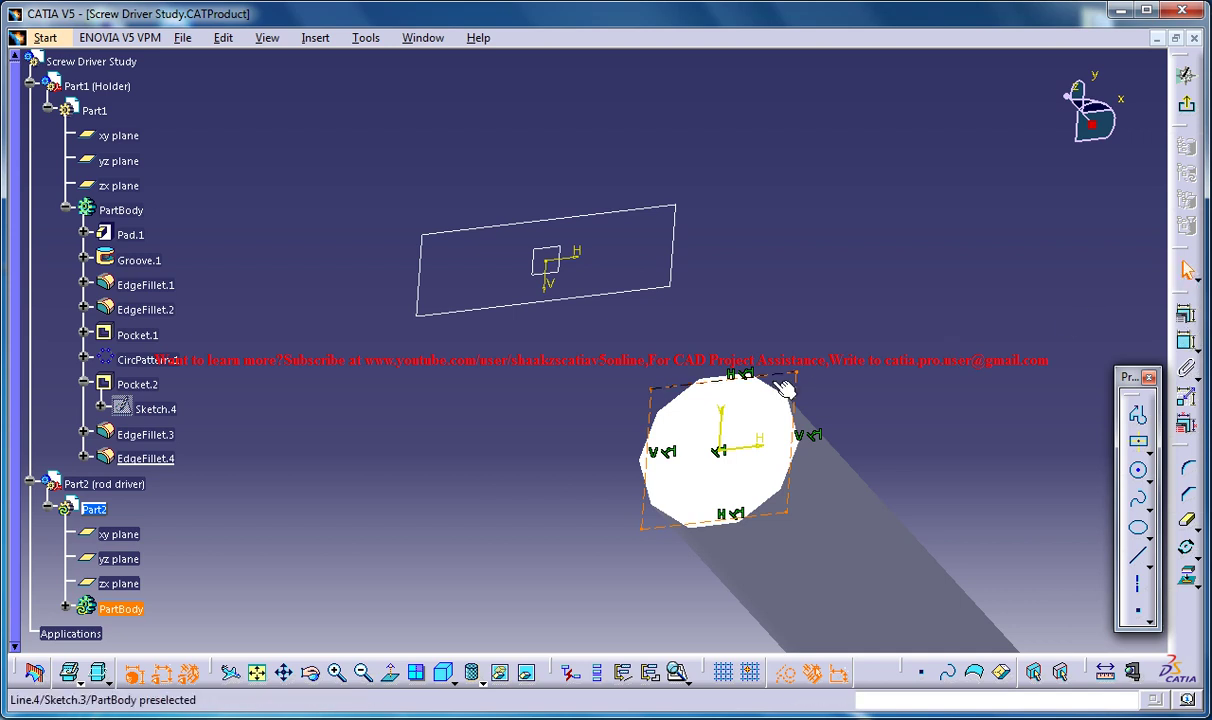
# Step: Project the rod's end-face edge into the sketch and constrain a corner of the construction rectangle coincident with it
pyautogui.click(787, 398)
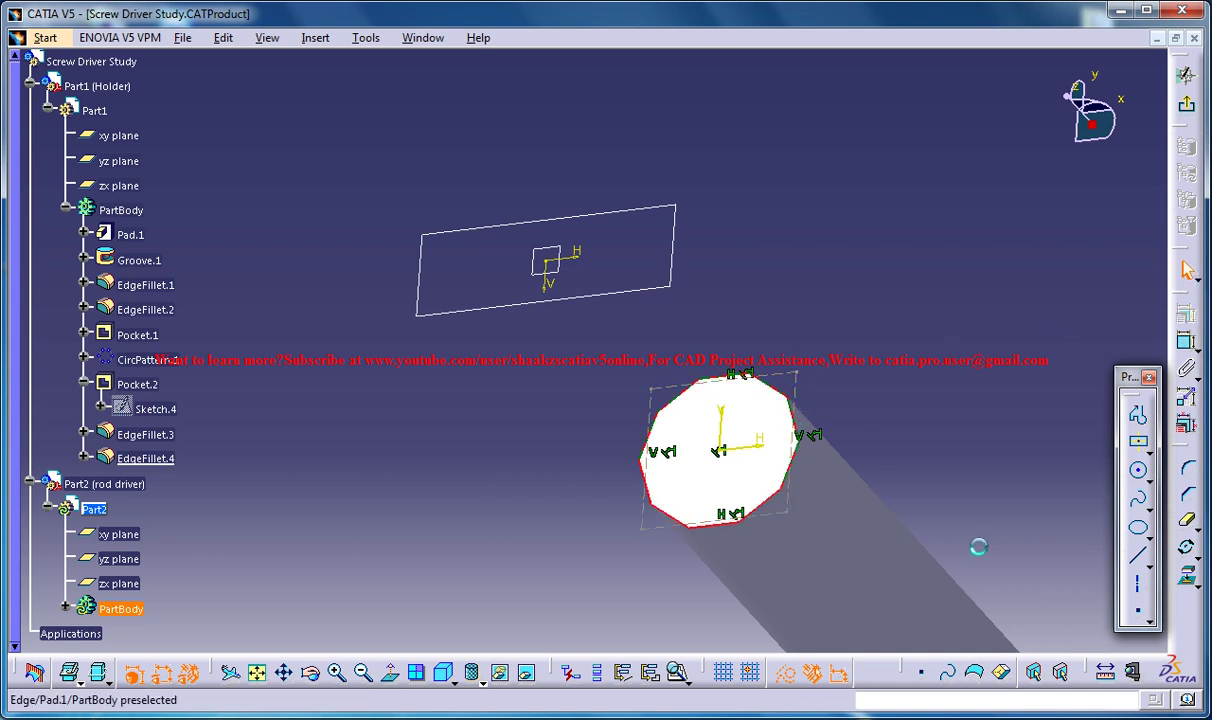
pyautogui.click(1188, 575)
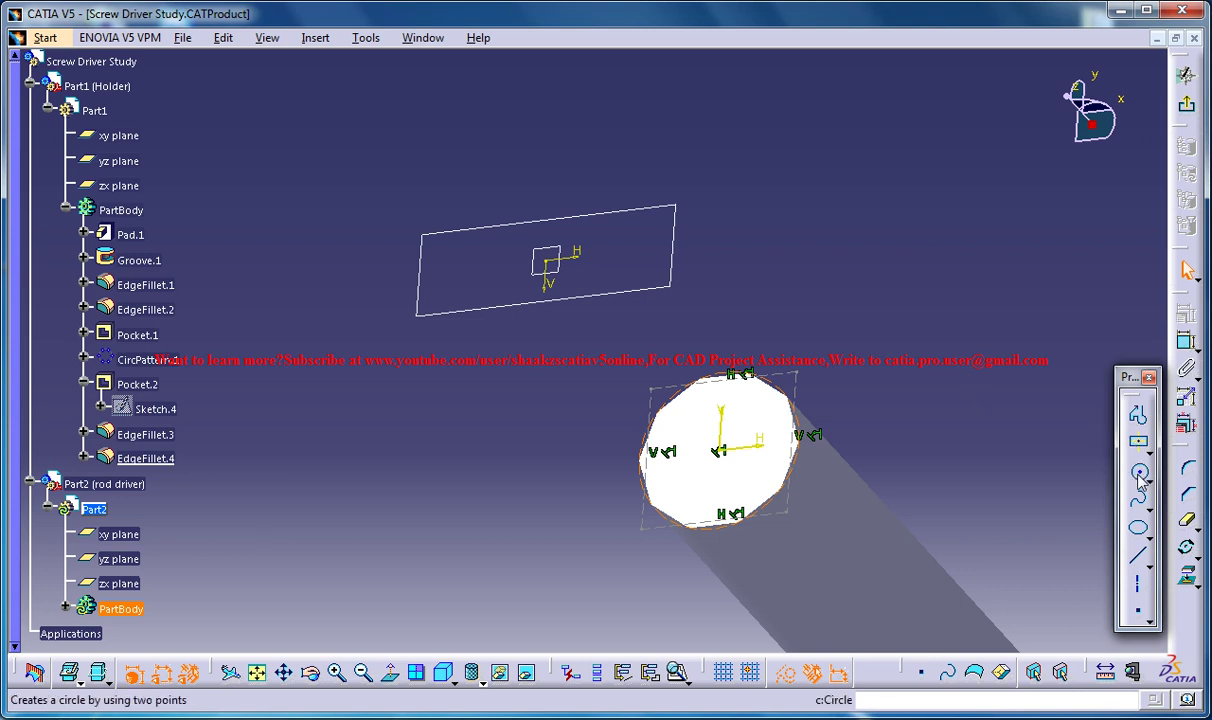
pyautogui.click(1186, 341)
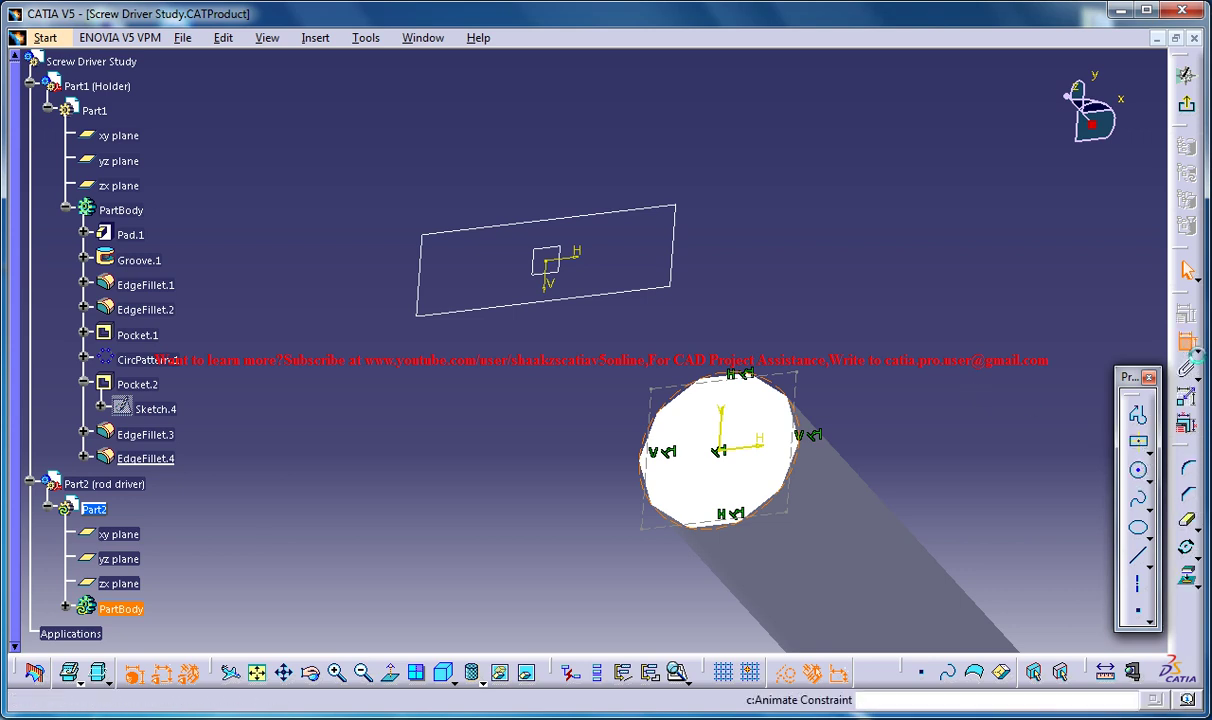
pyautogui.click(778, 390)
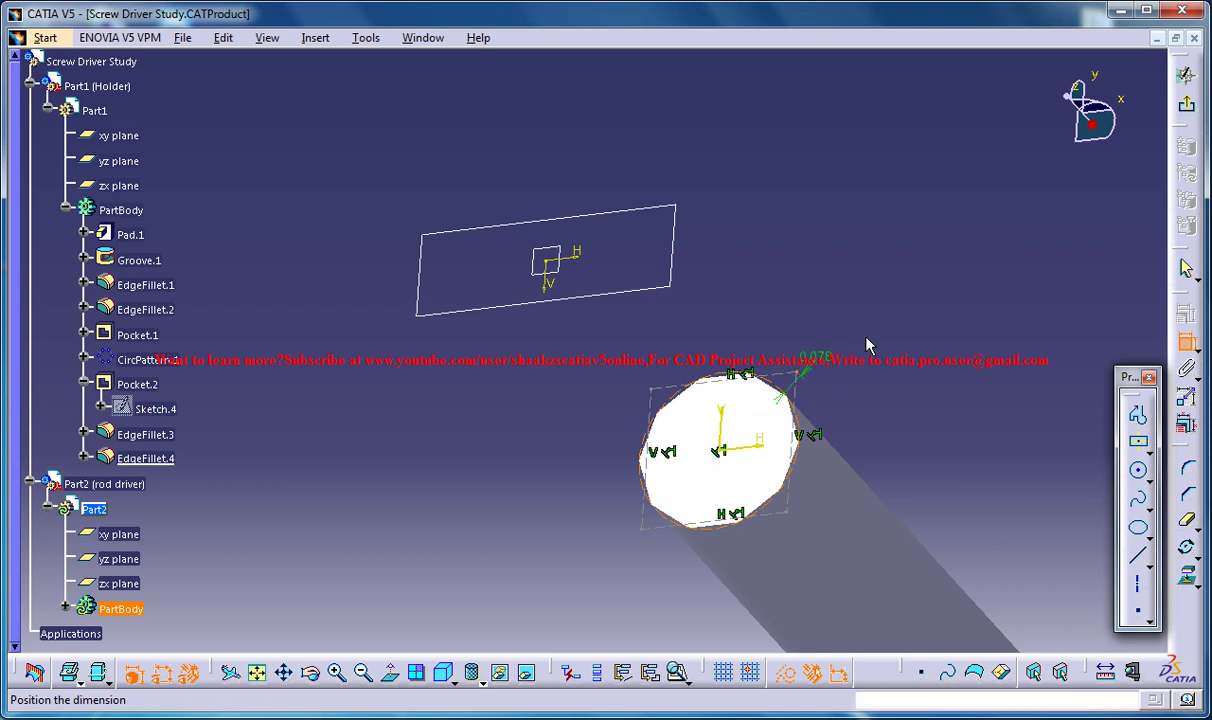
pyautogui.rightClick(819, 318)
pyautogui.click(946, 492)
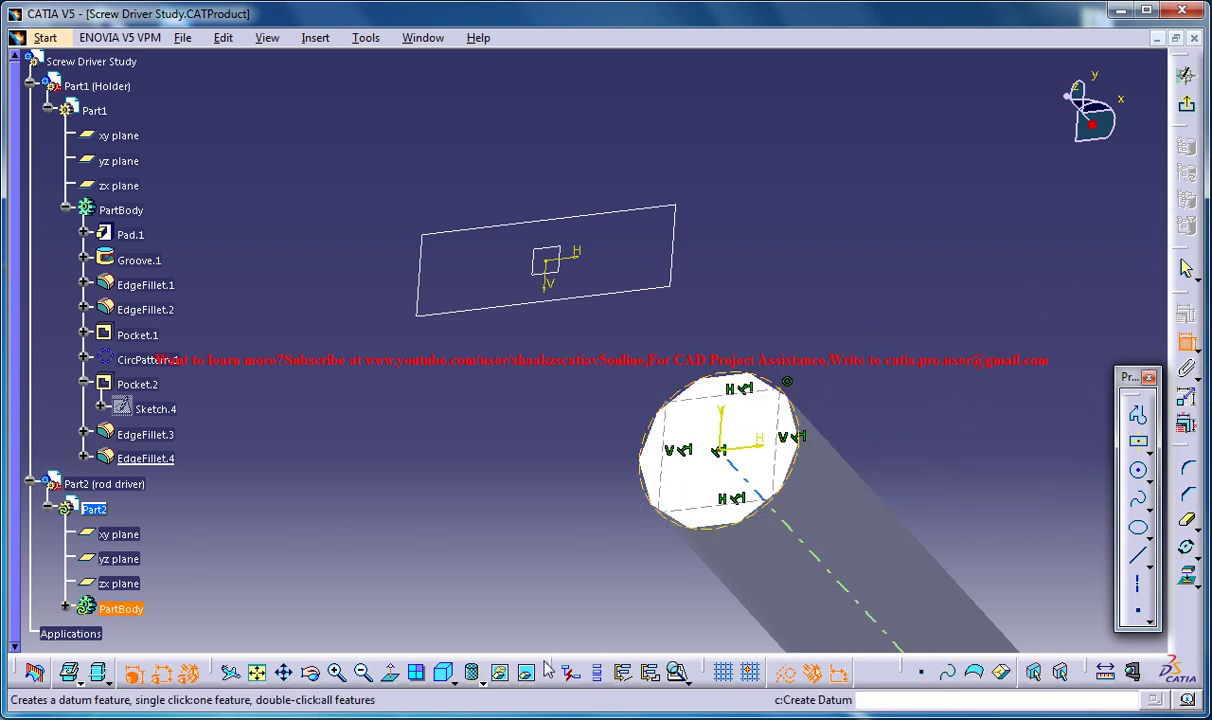
# Step: View the sketch square-on and convert the rectangle's two upper corner points from construction to standard elements
pyautogui.click(390, 673)
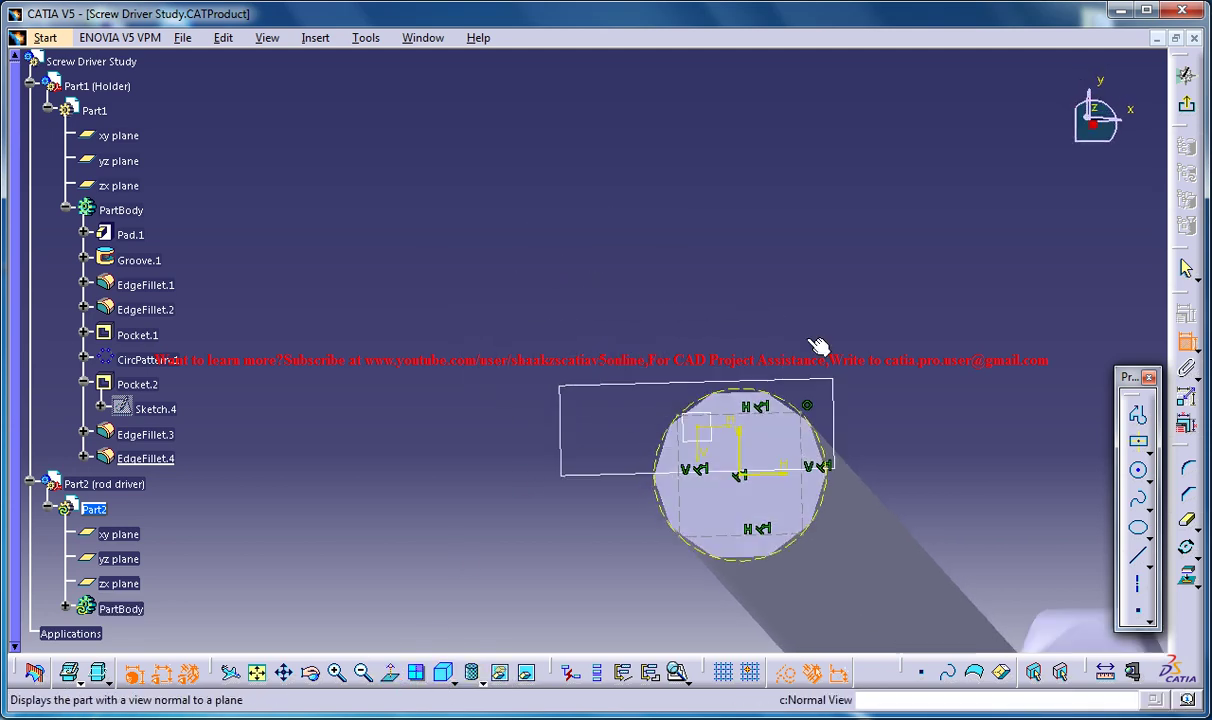
pyautogui.moveTo(849, 298)
pyautogui.mouseDown(button='middle')
pyautogui.moveTo(857, 272)
pyautogui.moveTo(806, 205)
pyautogui.mouseUp(button='middle')
pyautogui.click(1188, 271)
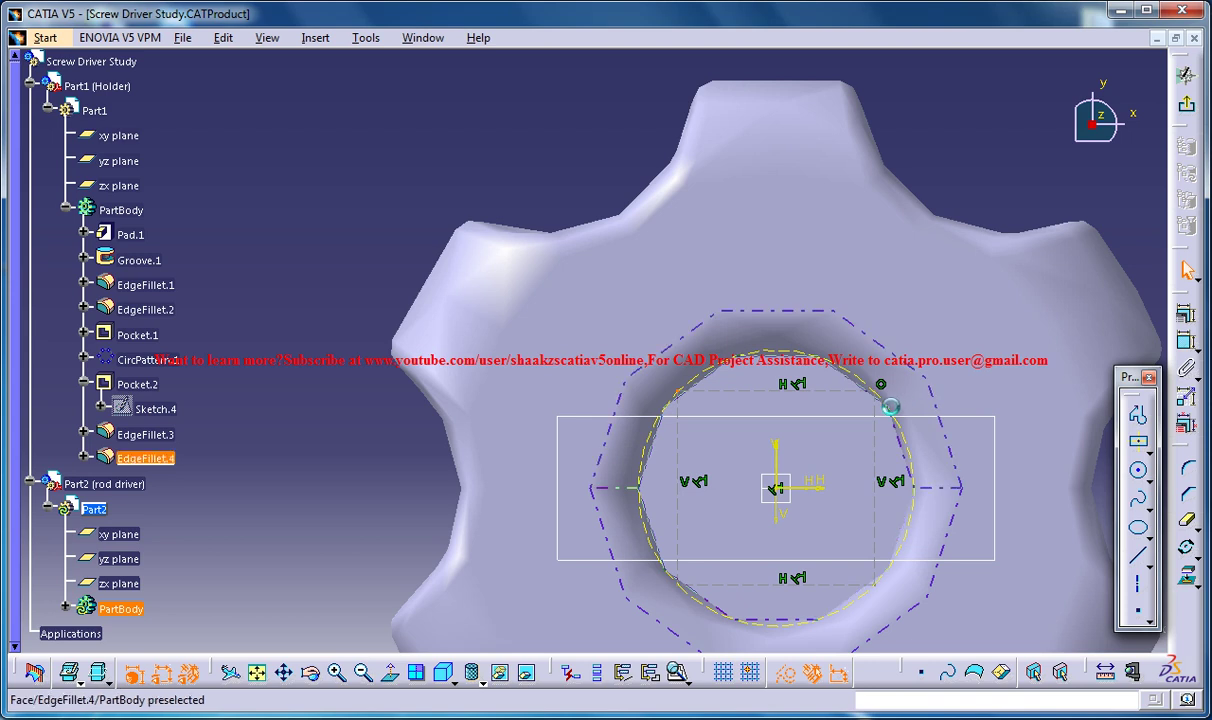
pyautogui.click(886, 402)
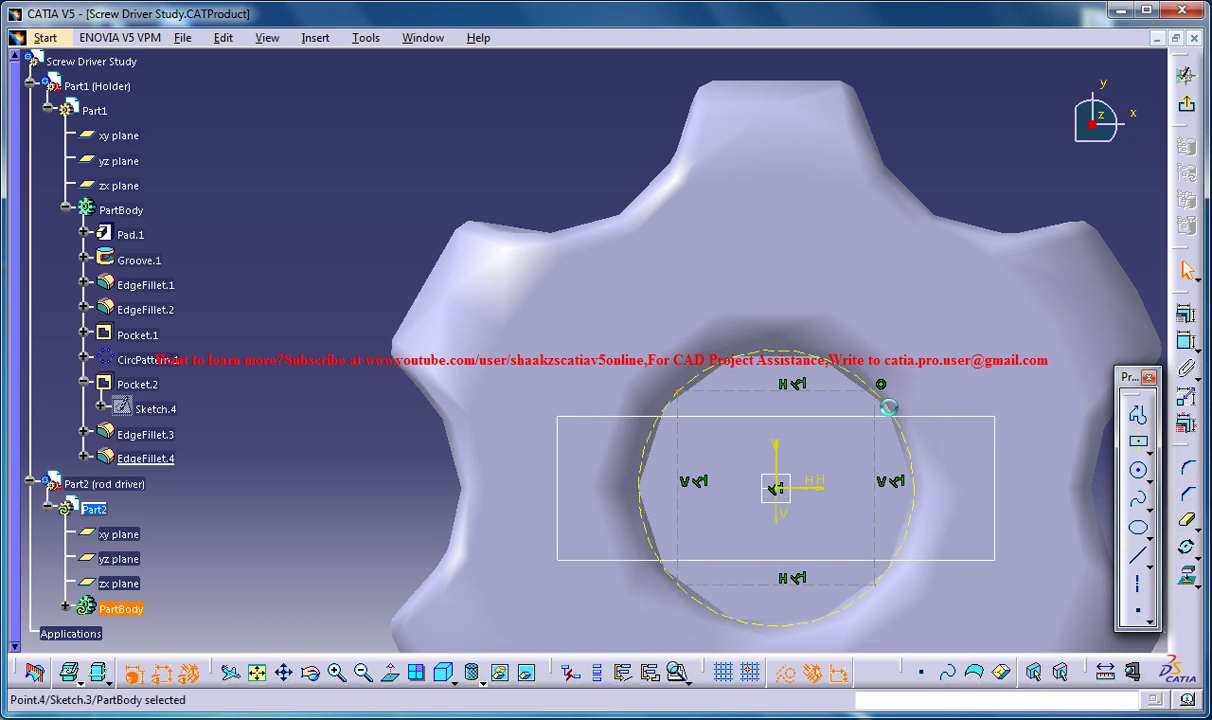
pyautogui.moveTo(872, 378); pyautogui.dragTo(813, 366, button='middle')
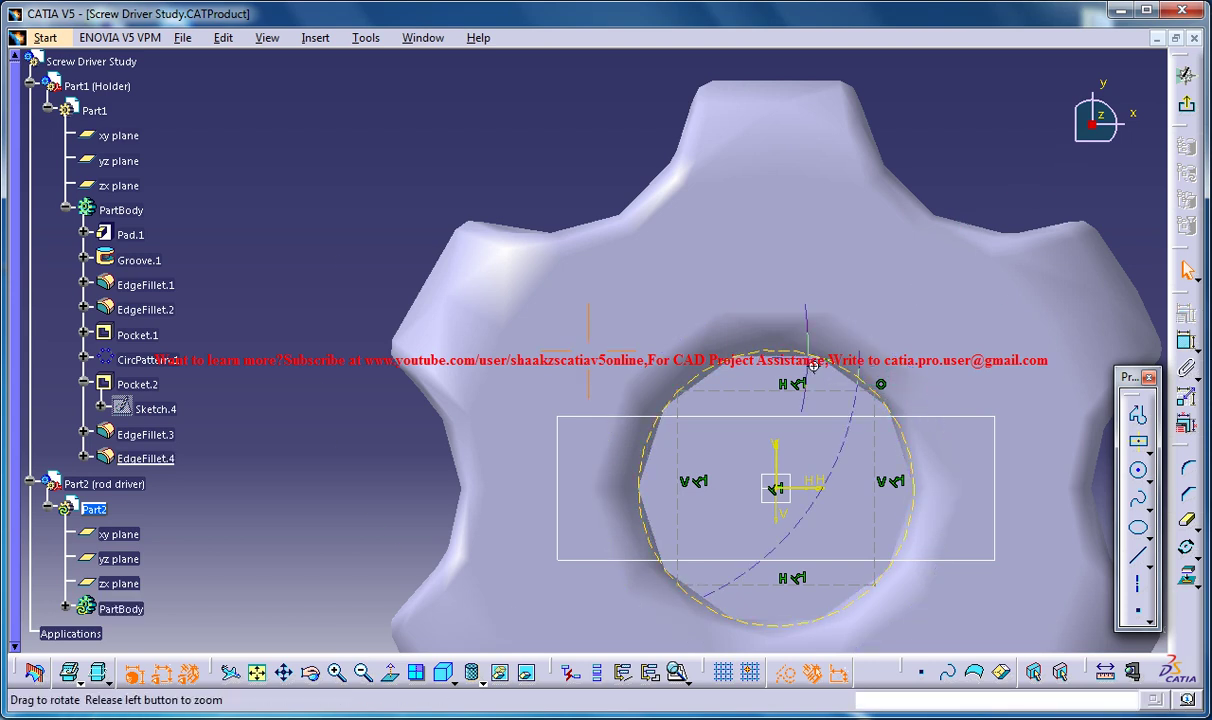
pyautogui.moveTo(809, 301); pyautogui.dragTo(857, 408, button='middle')
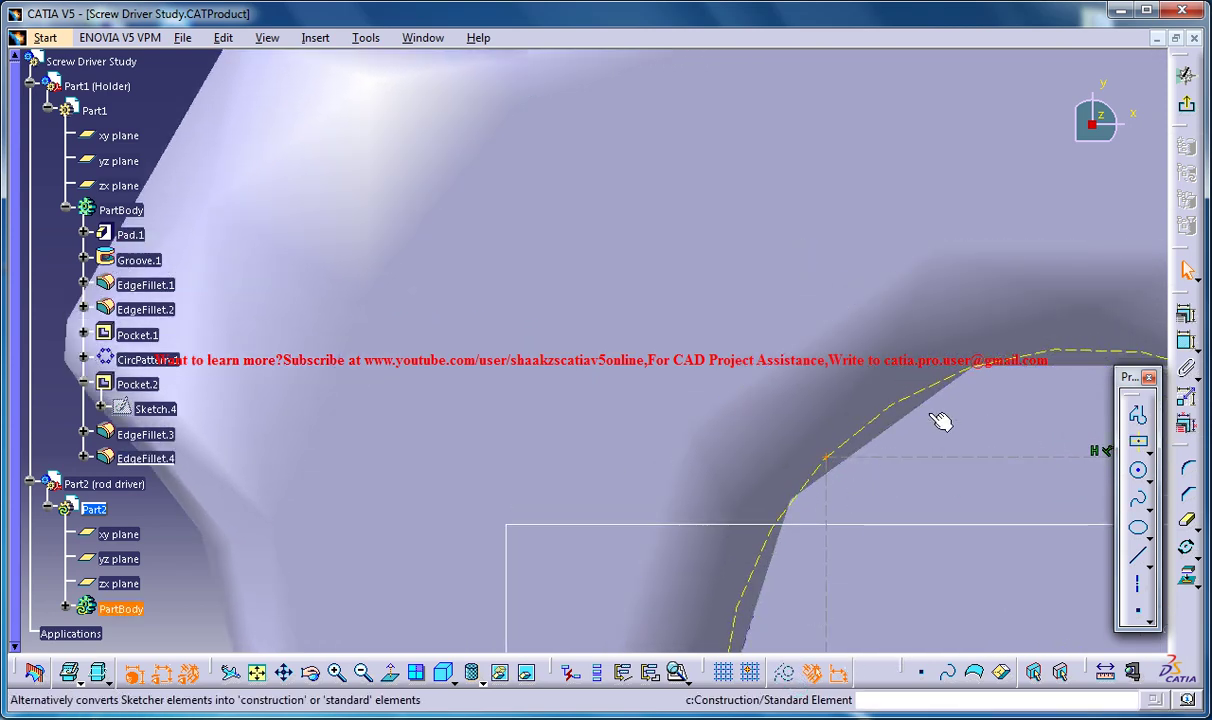
pyautogui.moveTo(931, 414); pyautogui.dragTo(467, 324, button='middle')
pyautogui.moveTo(865, 356); pyautogui.dragTo(708, 349, button='middle')
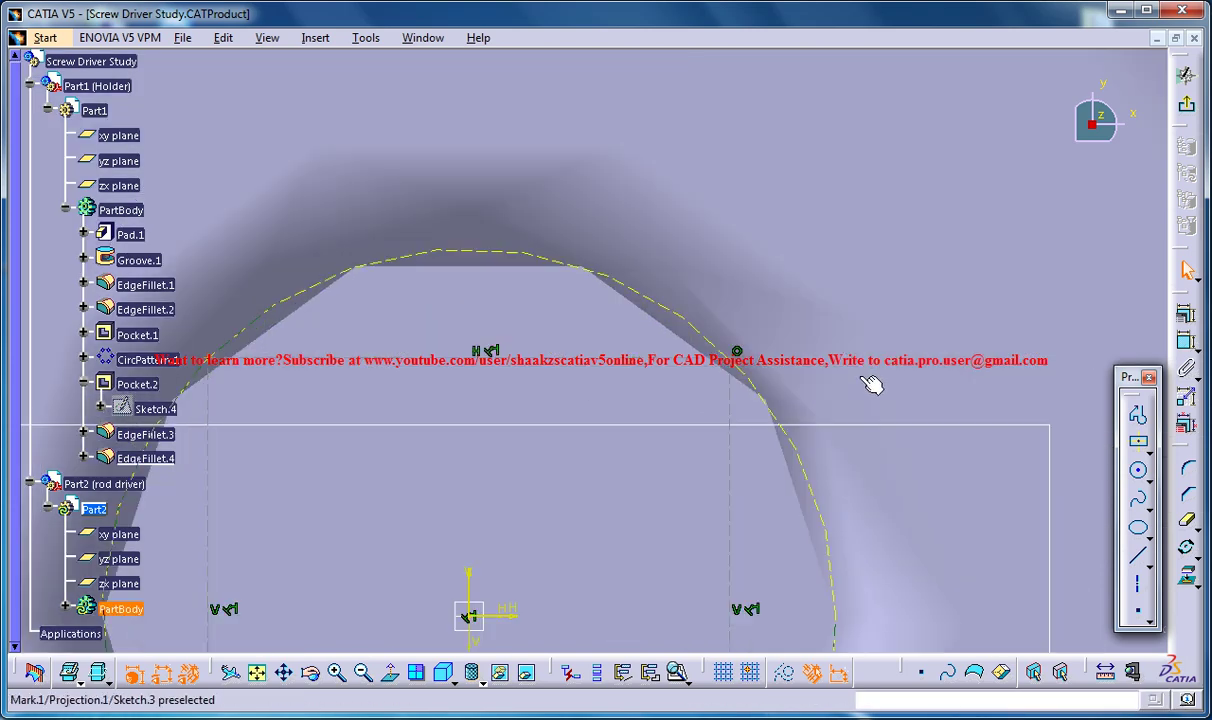
pyautogui.click(741, 364)
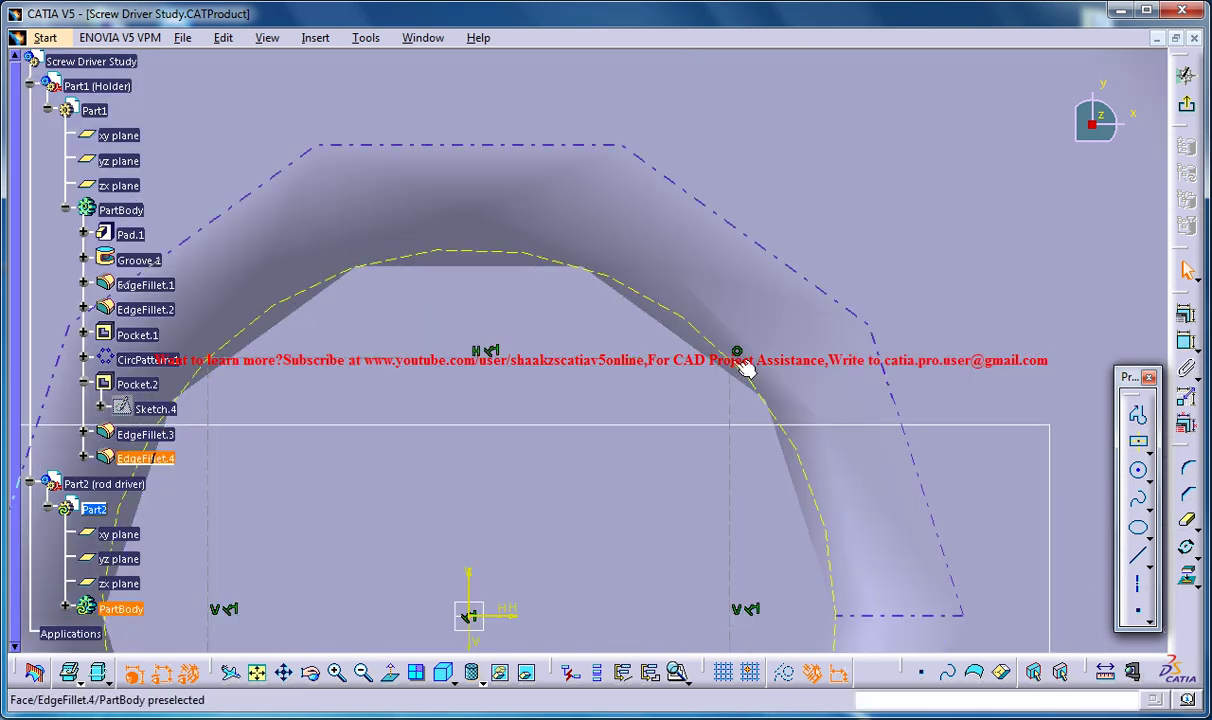
pyautogui.click(760, 568)
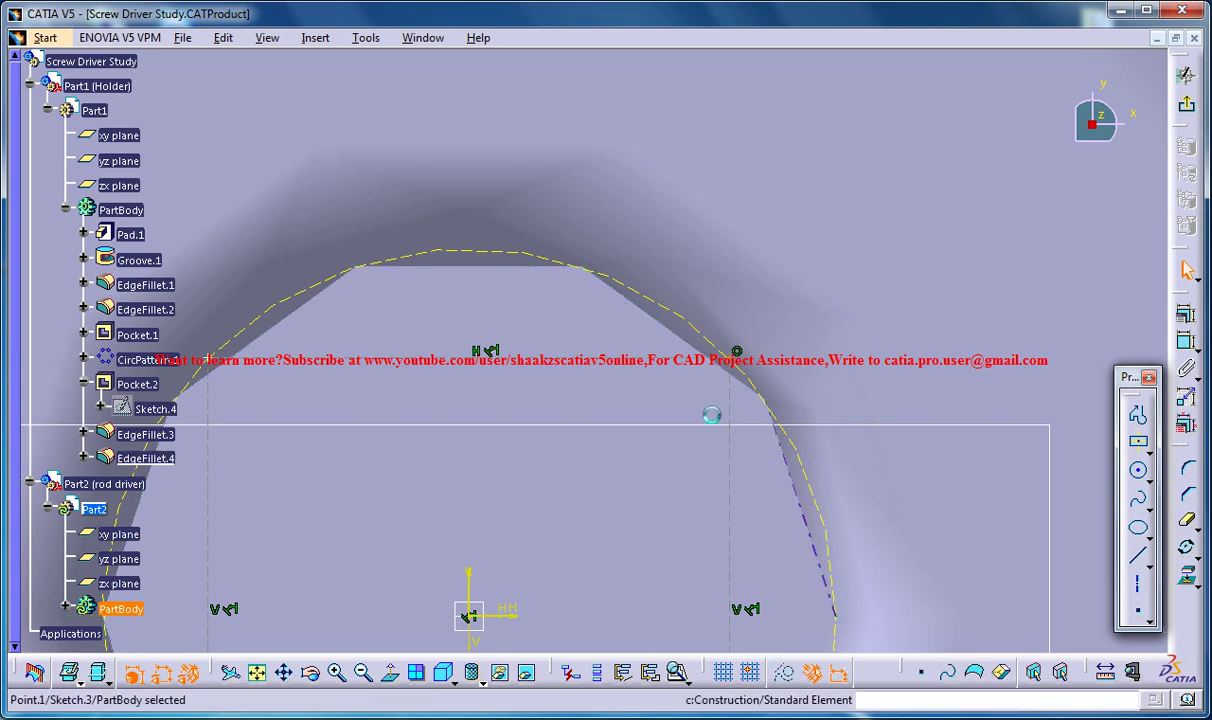
# Step: Convert the rectangle's two lower corner points from construction to standard elements
pyautogui.moveTo(697, 437); pyautogui.dragTo(692, 410, button='middle')
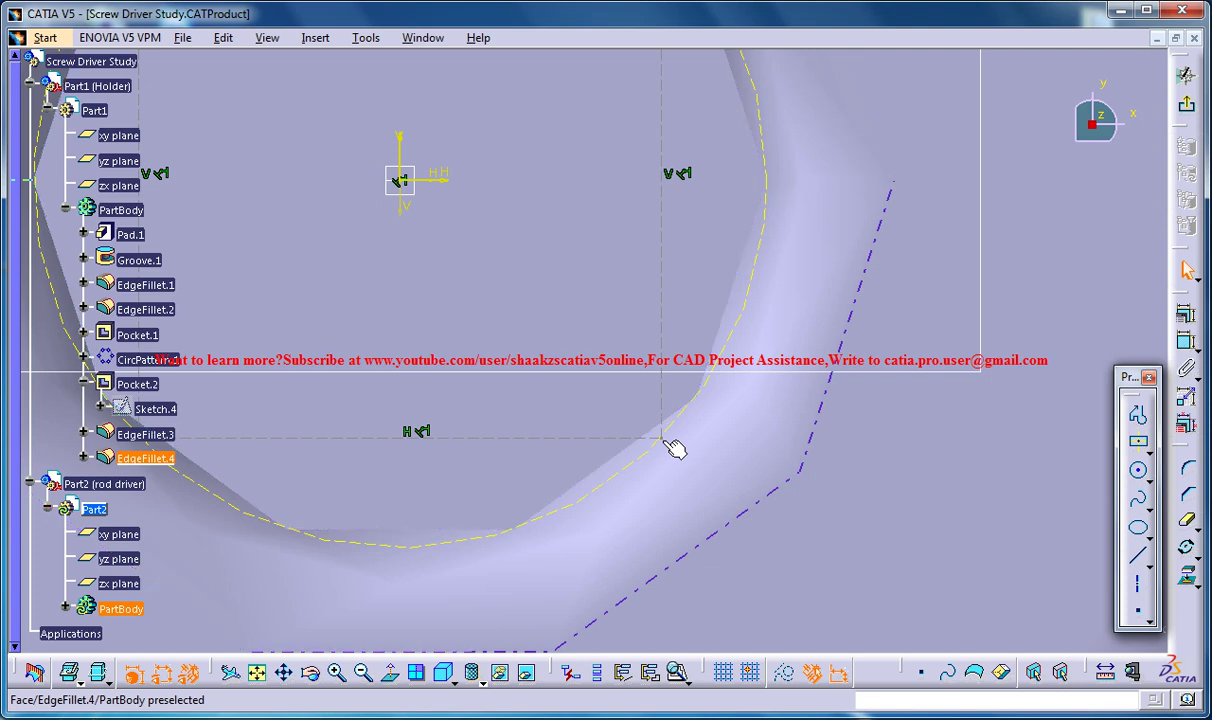
pyautogui.click(675, 448)
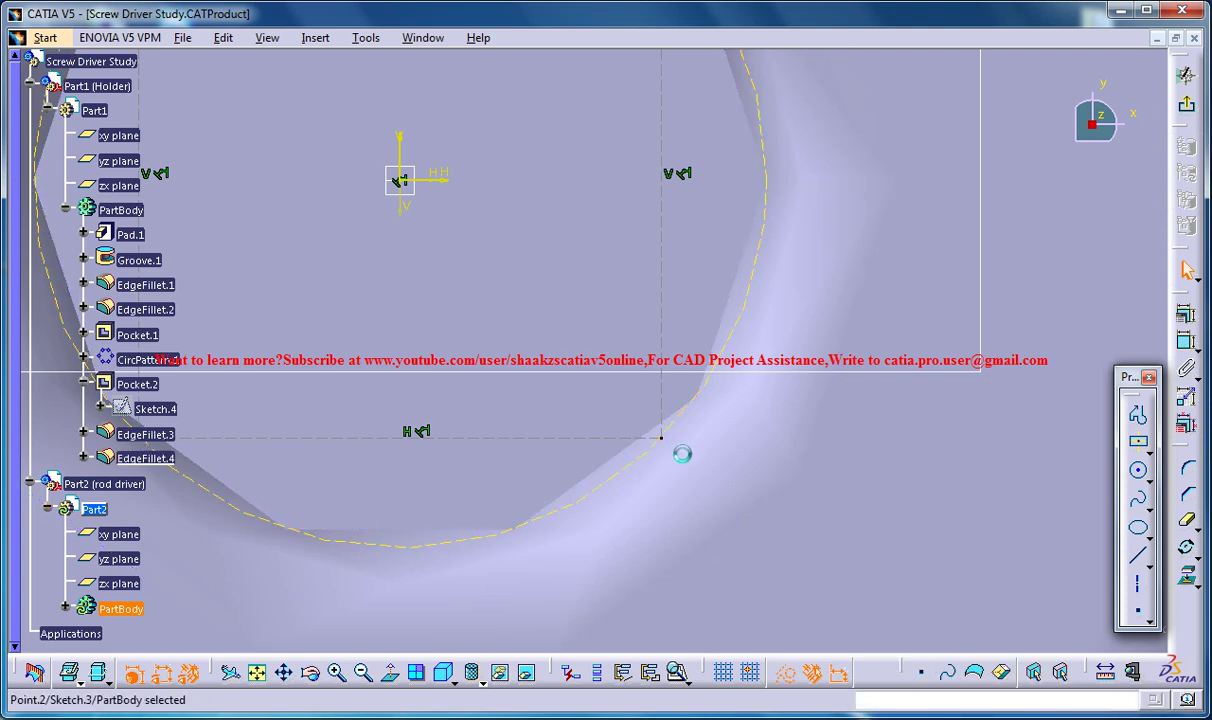
pyautogui.click(786, 673)
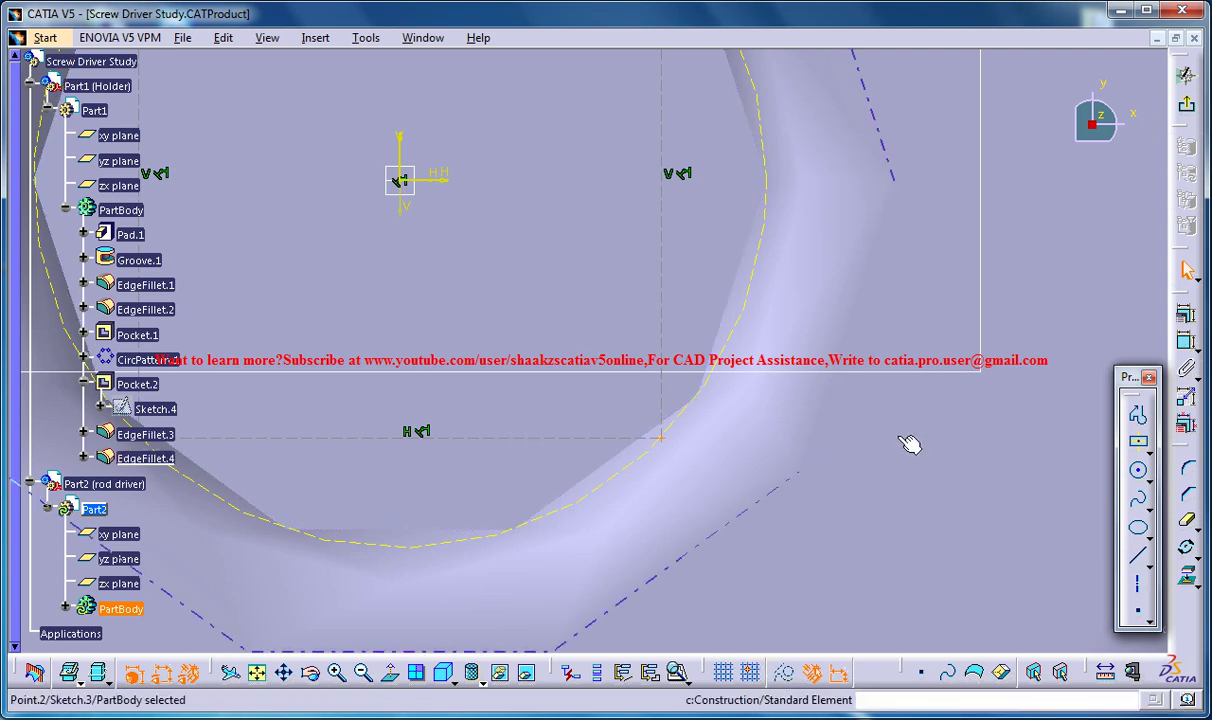
pyautogui.moveTo(101, 445); pyautogui.dragTo(508, 452, button='middle')
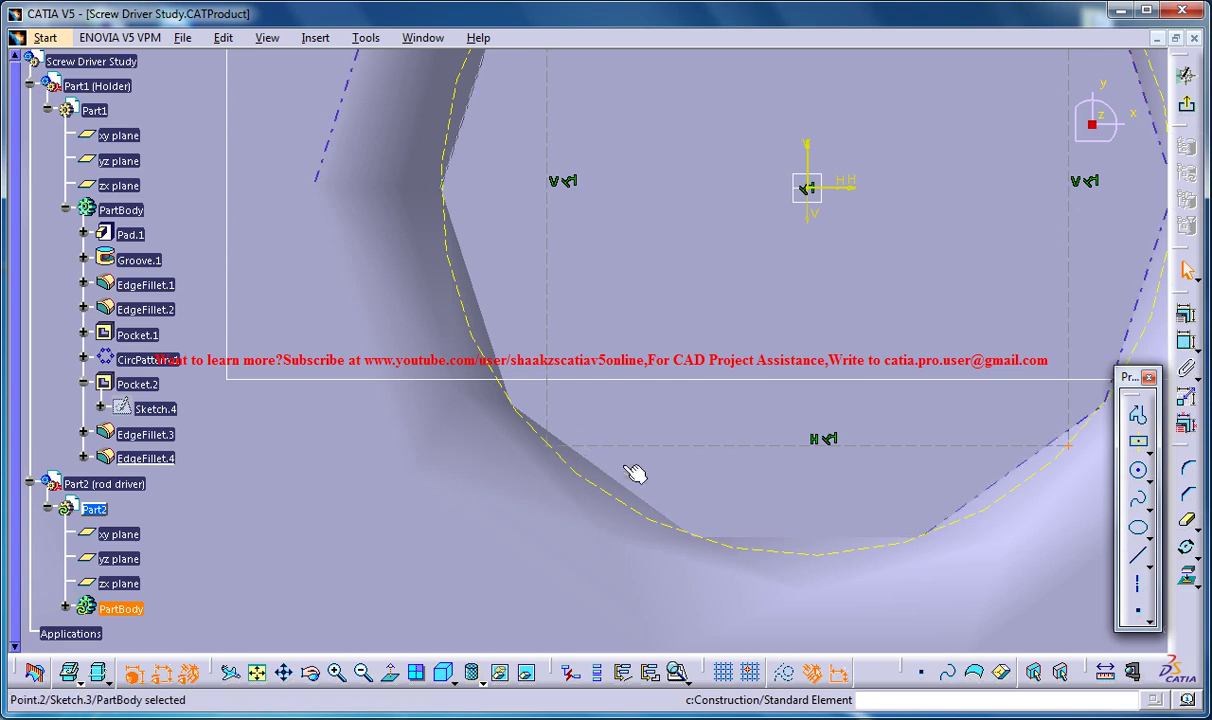
pyautogui.click(560, 460)
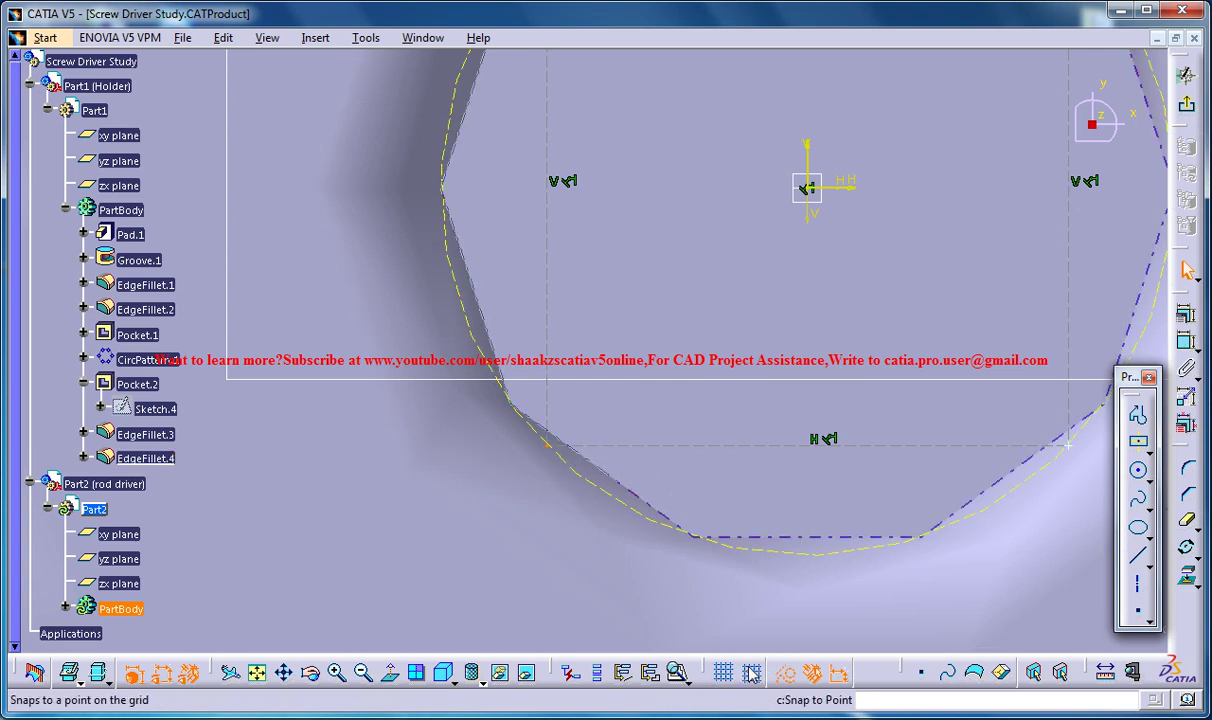
pyautogui.click(785, 673)
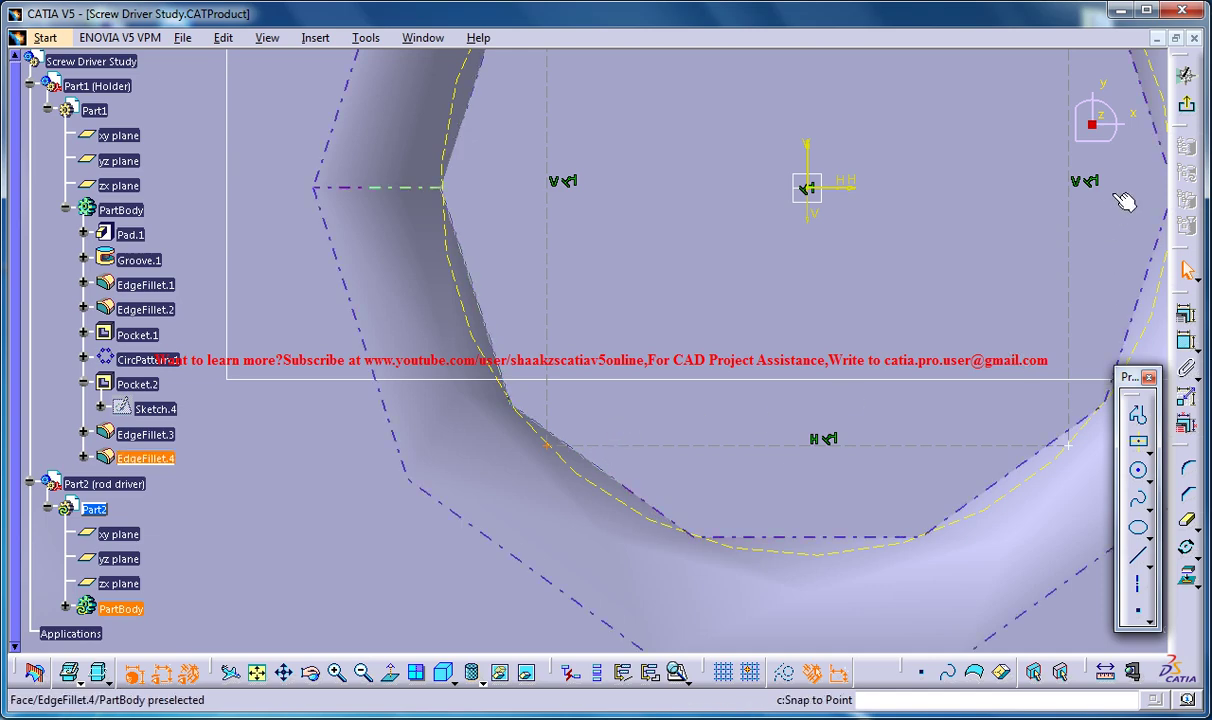
# Step: Finish the end-face sketch and turn the model to show both the rod's end and the offset rectangle
pyautogui.click(1186, 76)
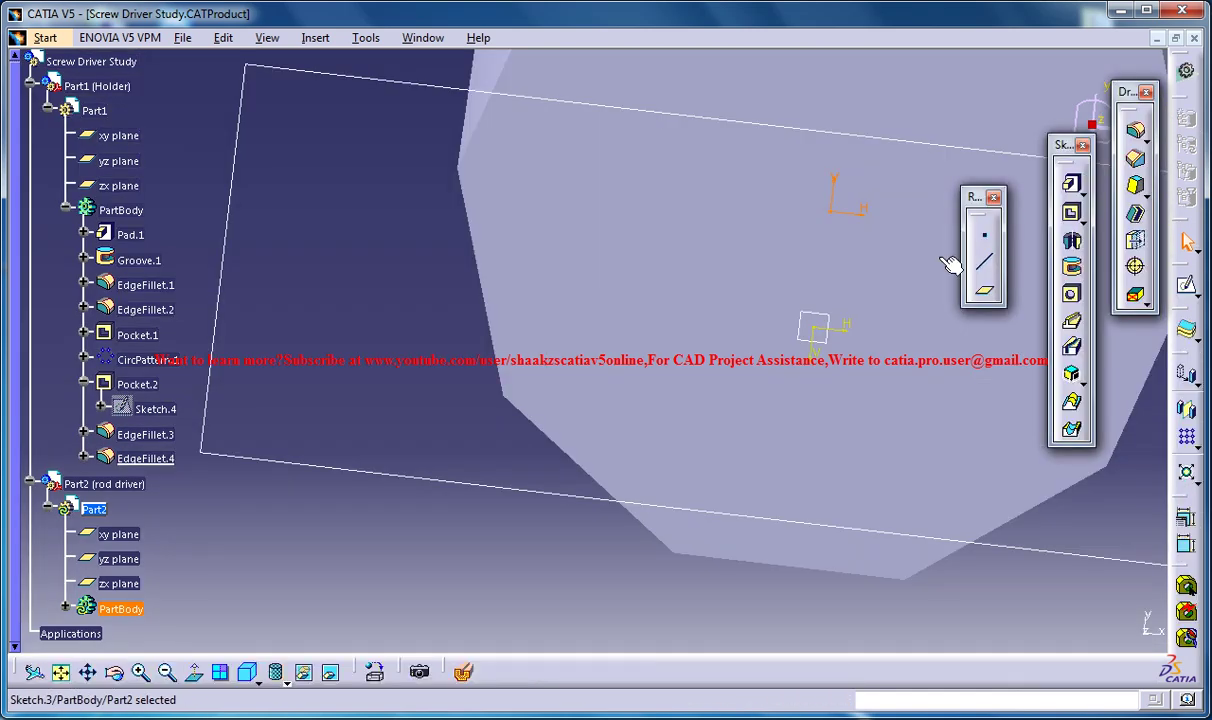
pyautogui.moveTo(666, 428)
pyautogui.mouseDown(button='middle')
pyautogui.moveTo(621, 428)
pyautogui.moveTo(617, 319)
pyautogui.moveTo(659, 408)
pyautogui.mouseUp(button='middle')
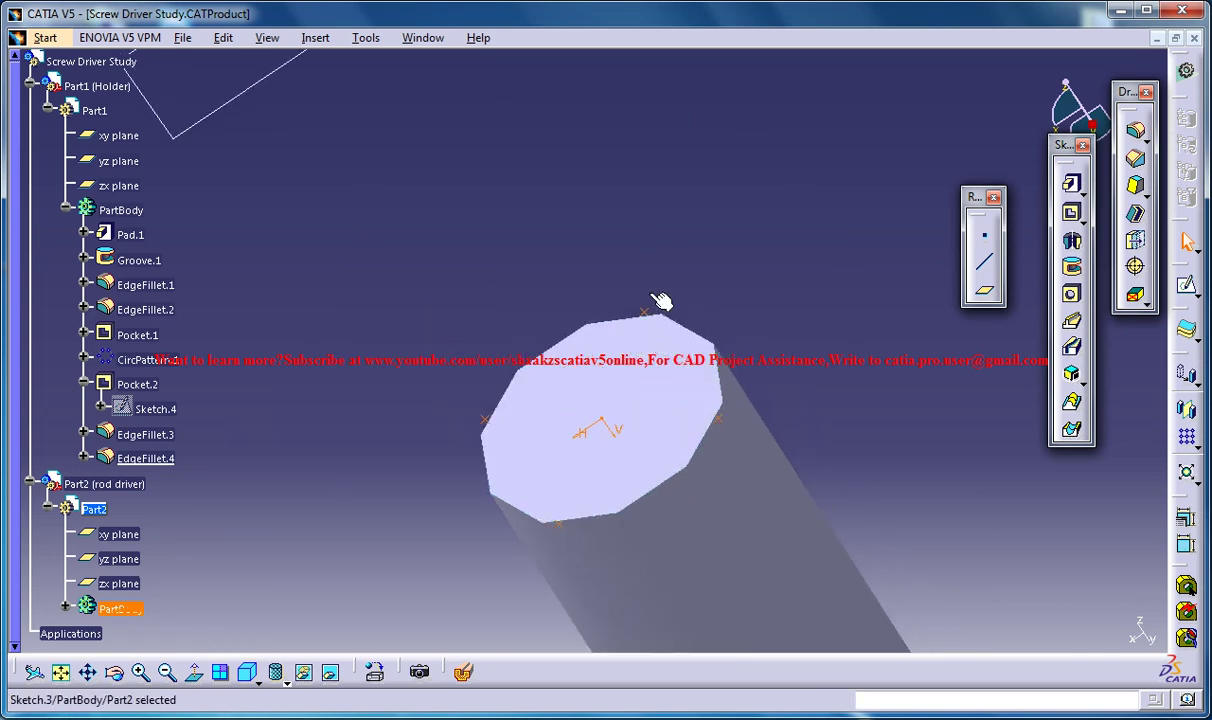
pyautogui.moveTo(657, 303); pyautogui.dragTo(672, 376, button='middle')
pyautogui.moveTo(641, 316); pyautogui.dragTo(690, 316, button='middle')
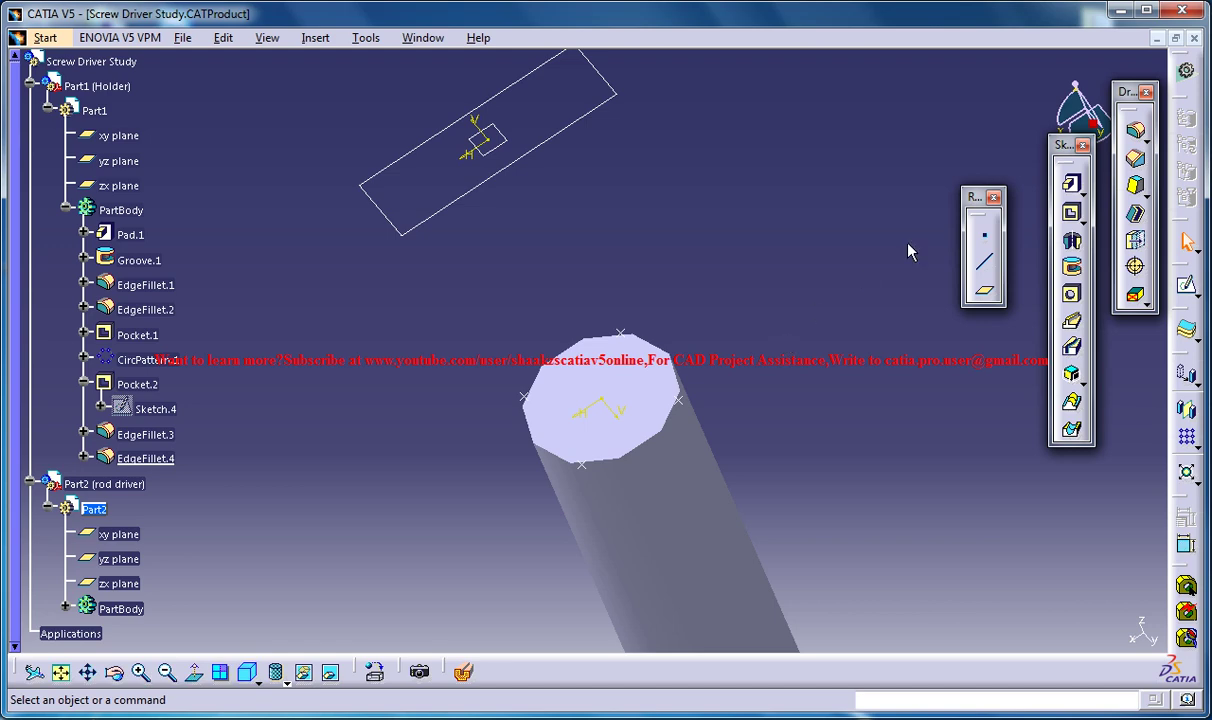
# Step: Start a multi-sections solid using the rod's circular end edge and the offset rectangle as its two sections
pyautogui.click(1071, 401)
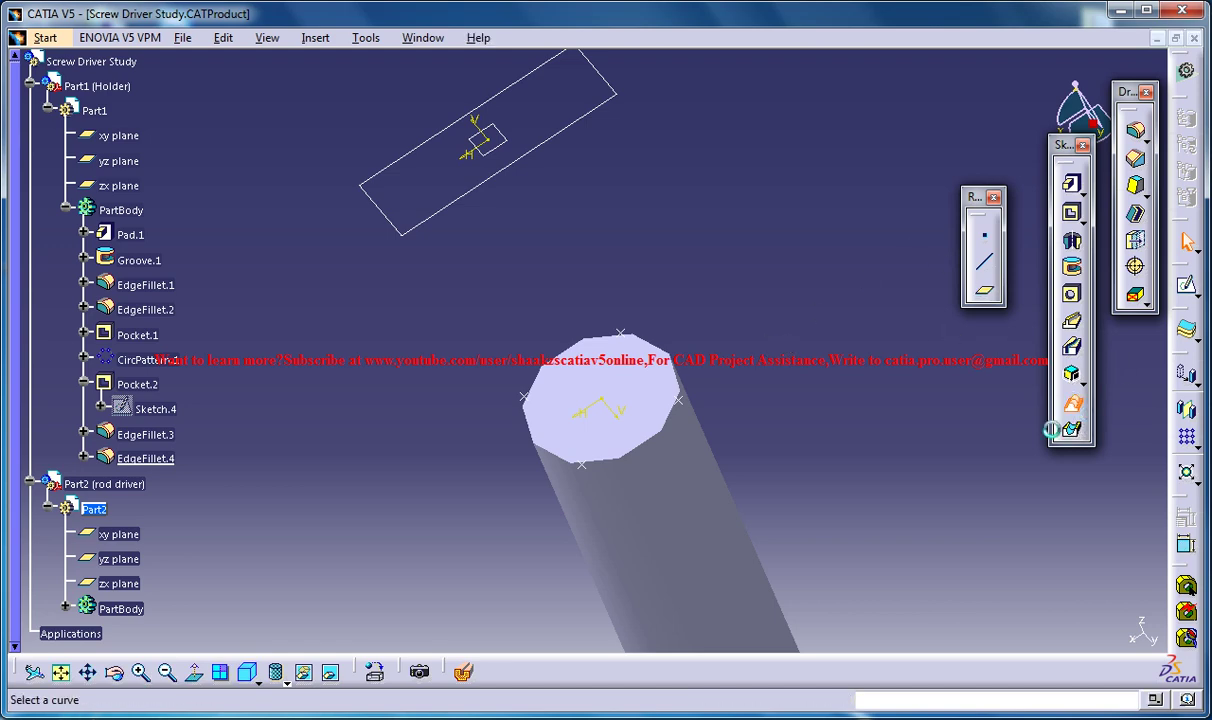
pyautogui.click(676, 346)
pyautogui.click(600, 116)
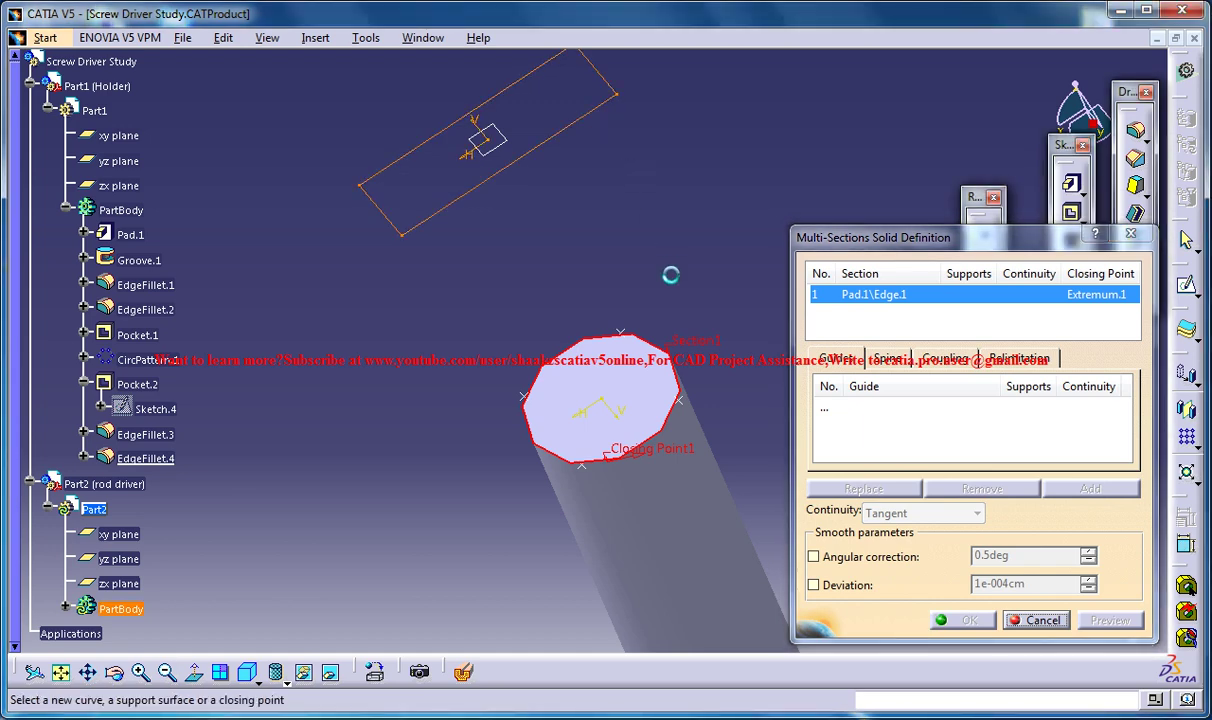
# Step: Add a coupling from the lowest point on the rod's end face to the nearest corner of the rectangle section
pyautogui.click(941, 357)
pyautogui.click(889, 431)
pyautogui.rightClick(890, 436)
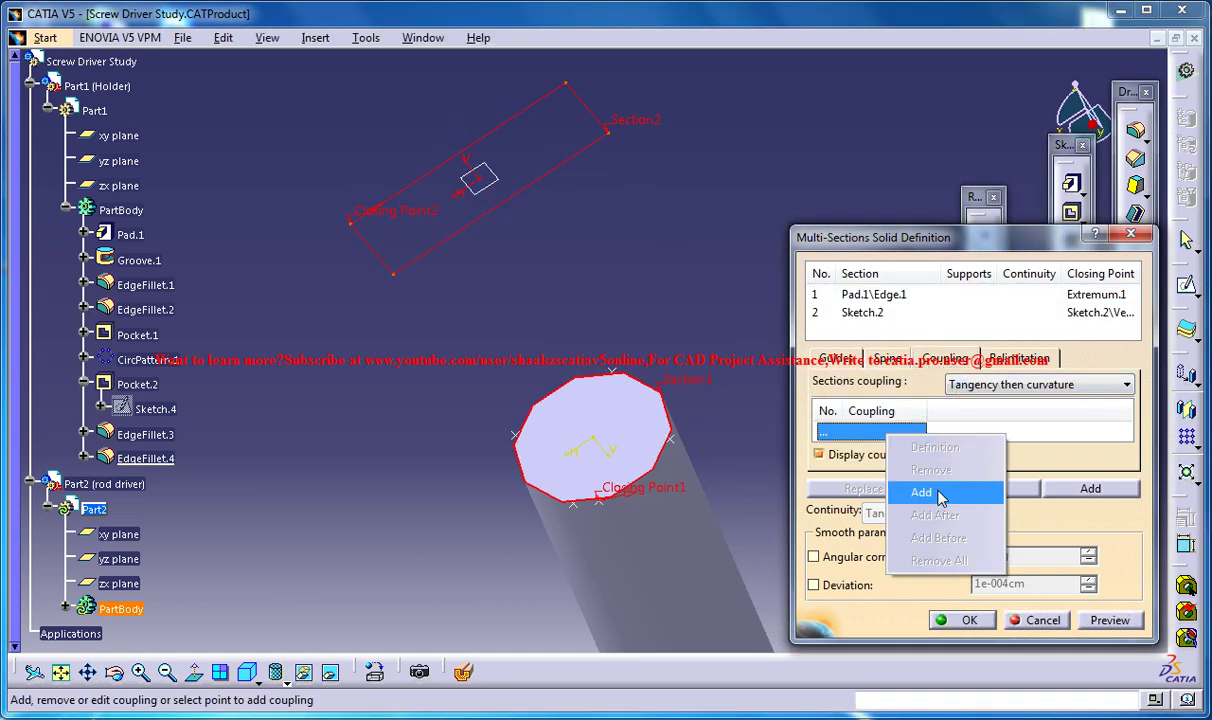
pyautogui.click(893, 484)
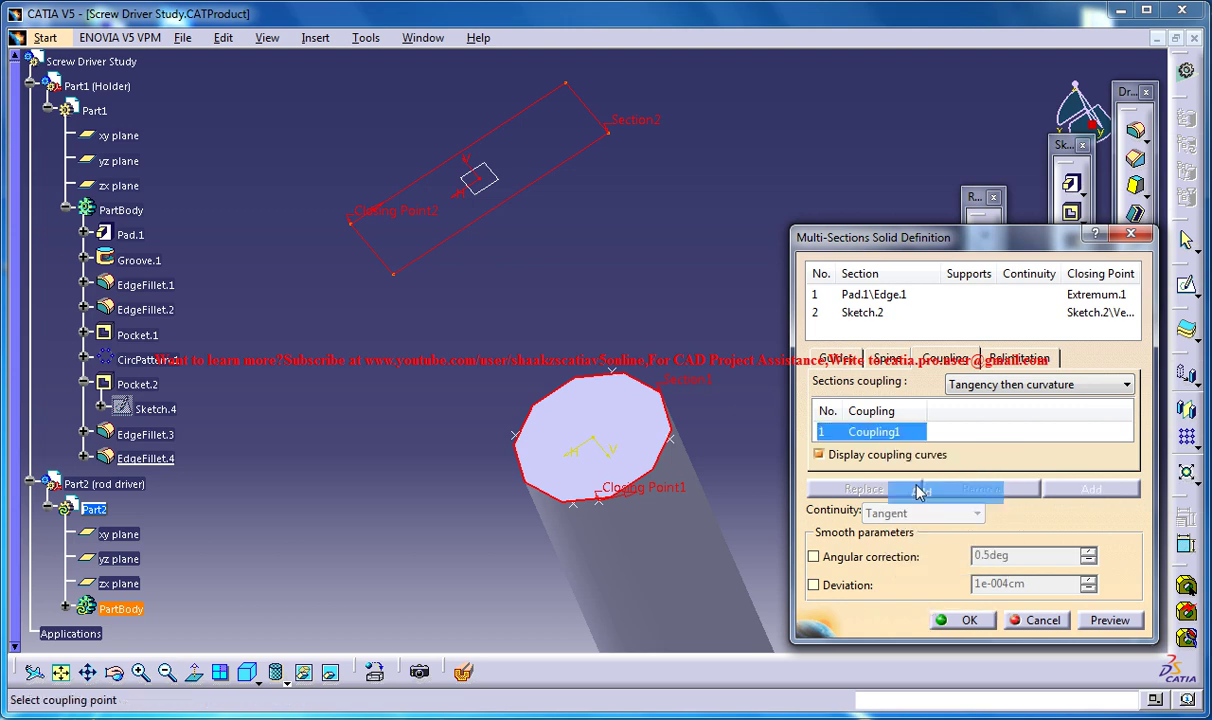
pyautogui.click(580, 515)
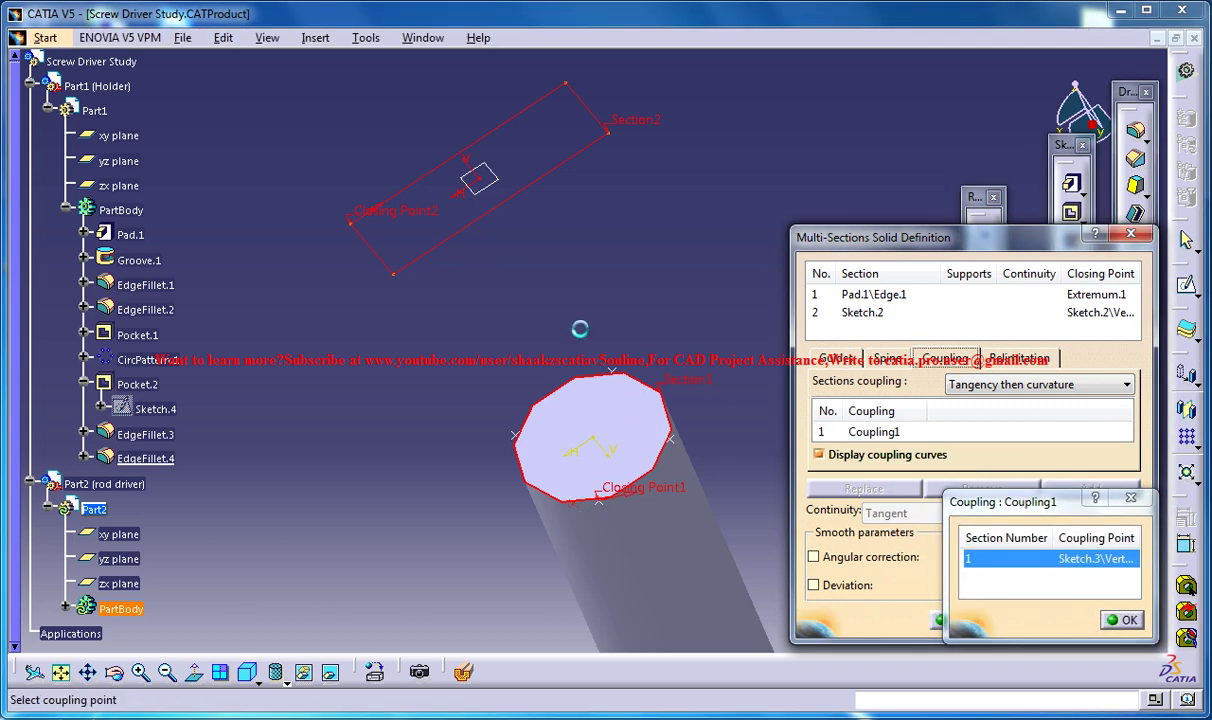
pyautogui.click(403, 285)
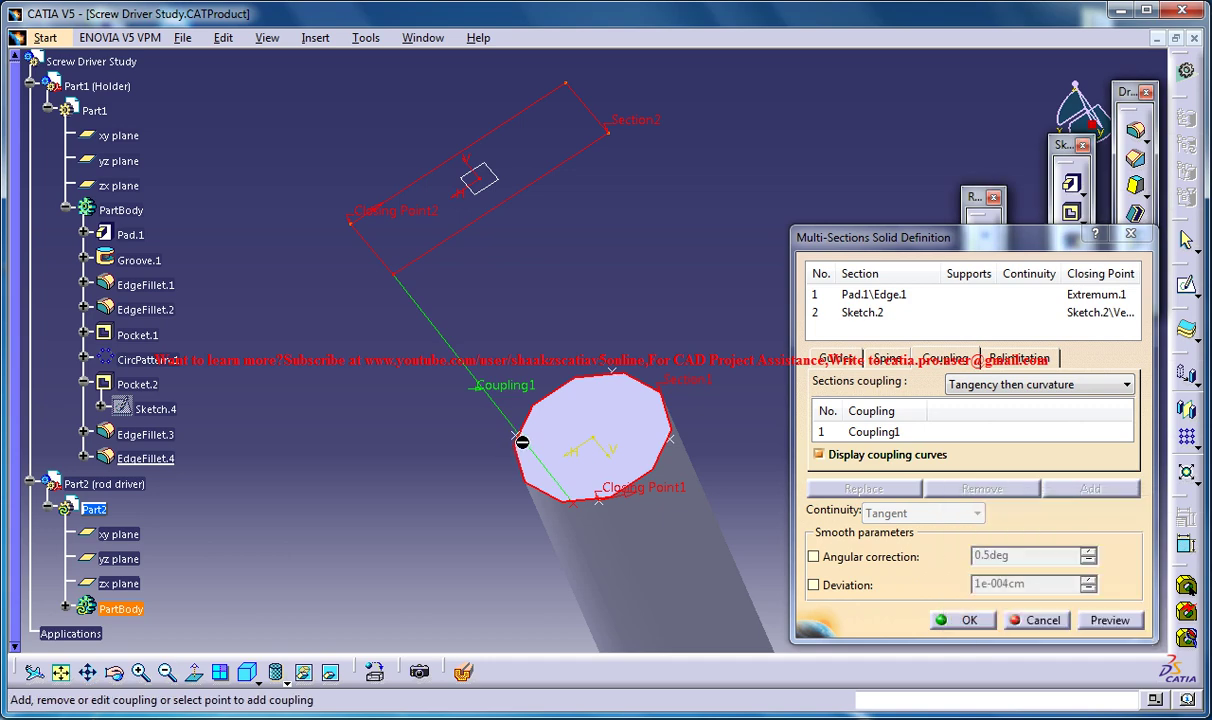
# Step: Add three more couplings joining the remaining end-face points to their matching rectangle corners
pyautogui.click(353, 230)
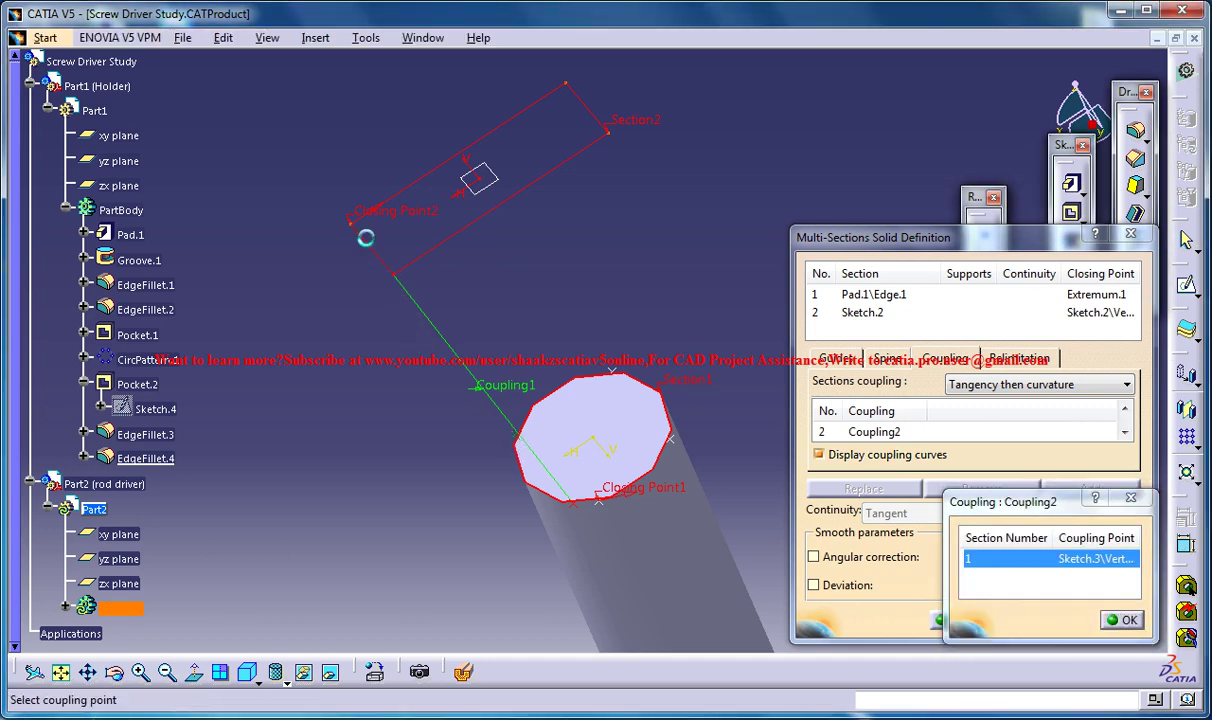
pyautogui.click(675, 444)
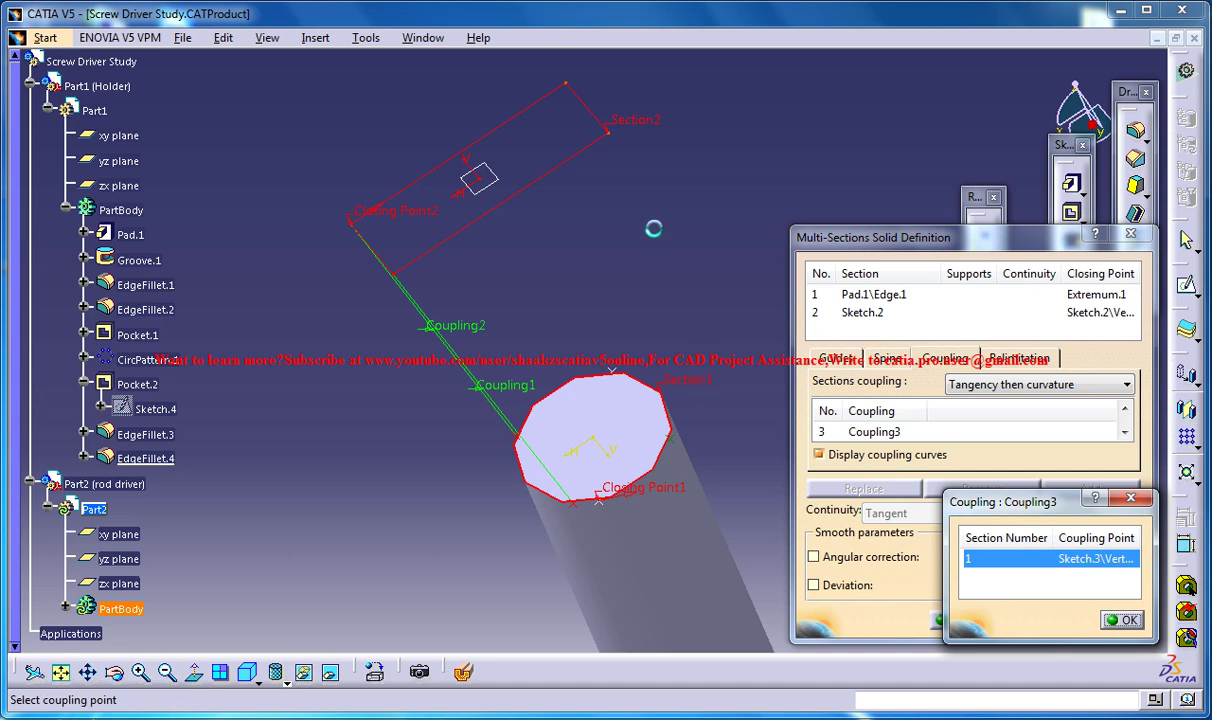
pyautogui.click(607, 131)
pyautogui.click(634, 364)
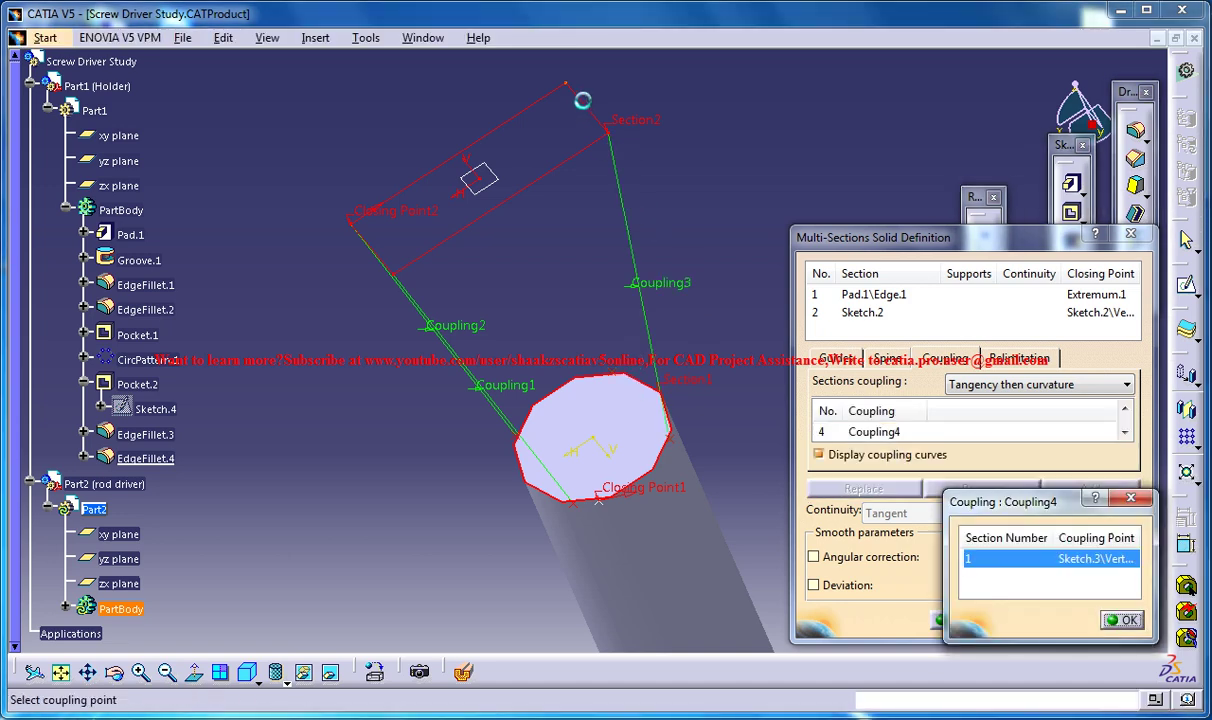
pyautogui.click(575, 88)
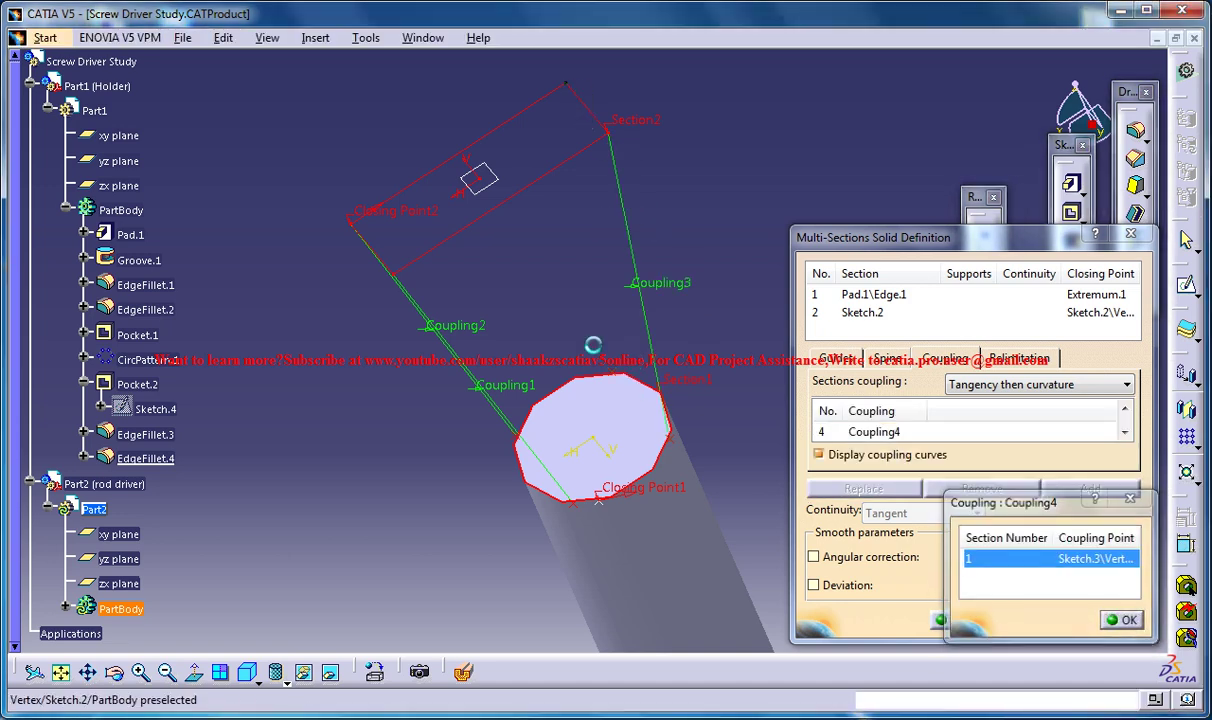
# Step: Replace the round section's closing point with the sketched end-face point of the first coupling, working in the standard top view
pyautogui.rightClick(663, 497)
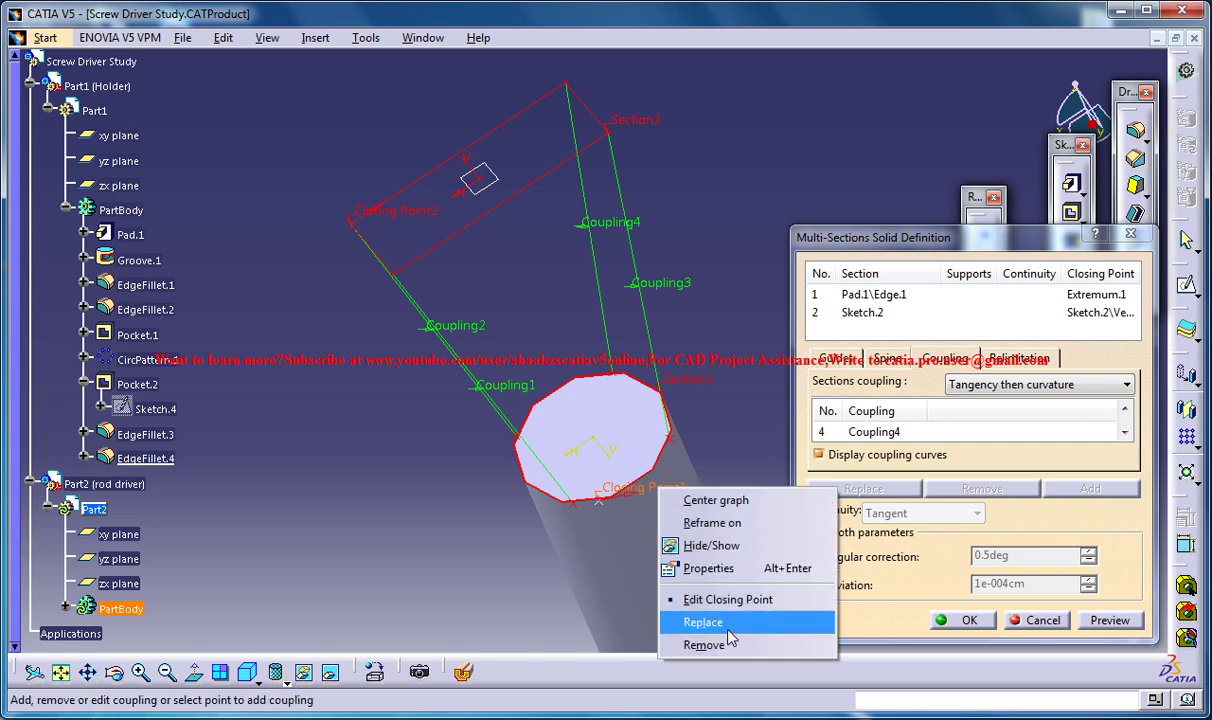
pyautogui.click(700, 622)
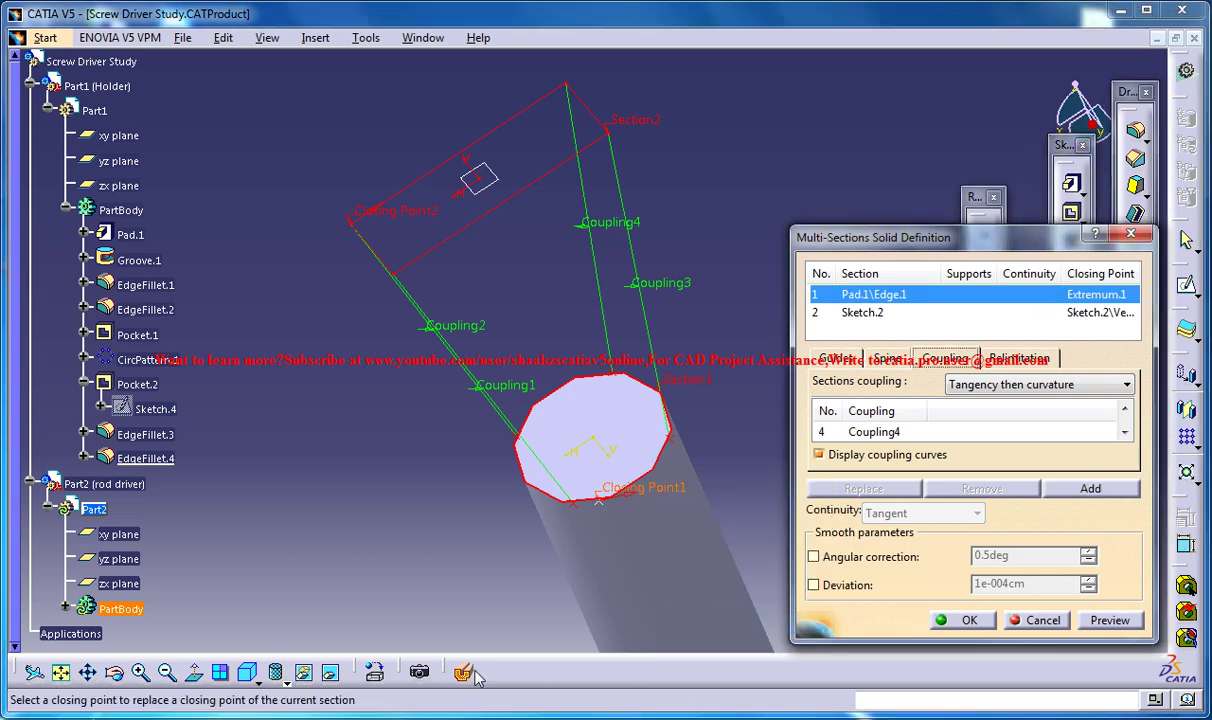
pyautogui.click(258, 684)
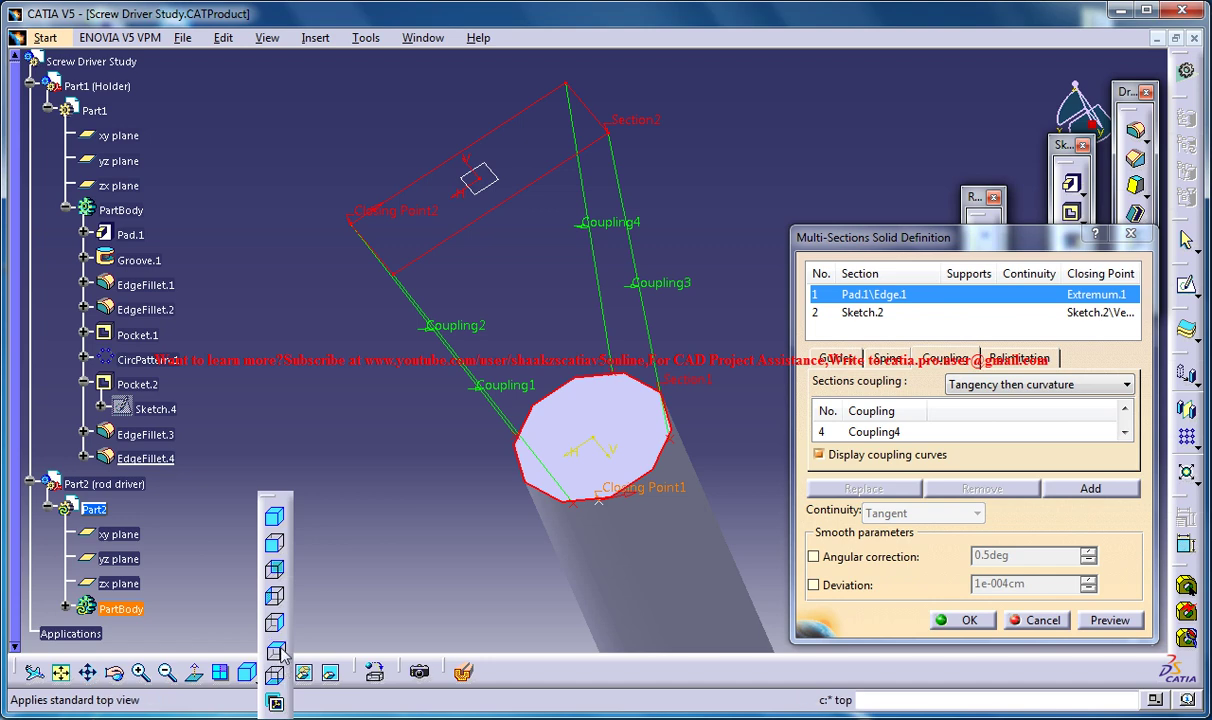
pyautogui.click(276, 651)
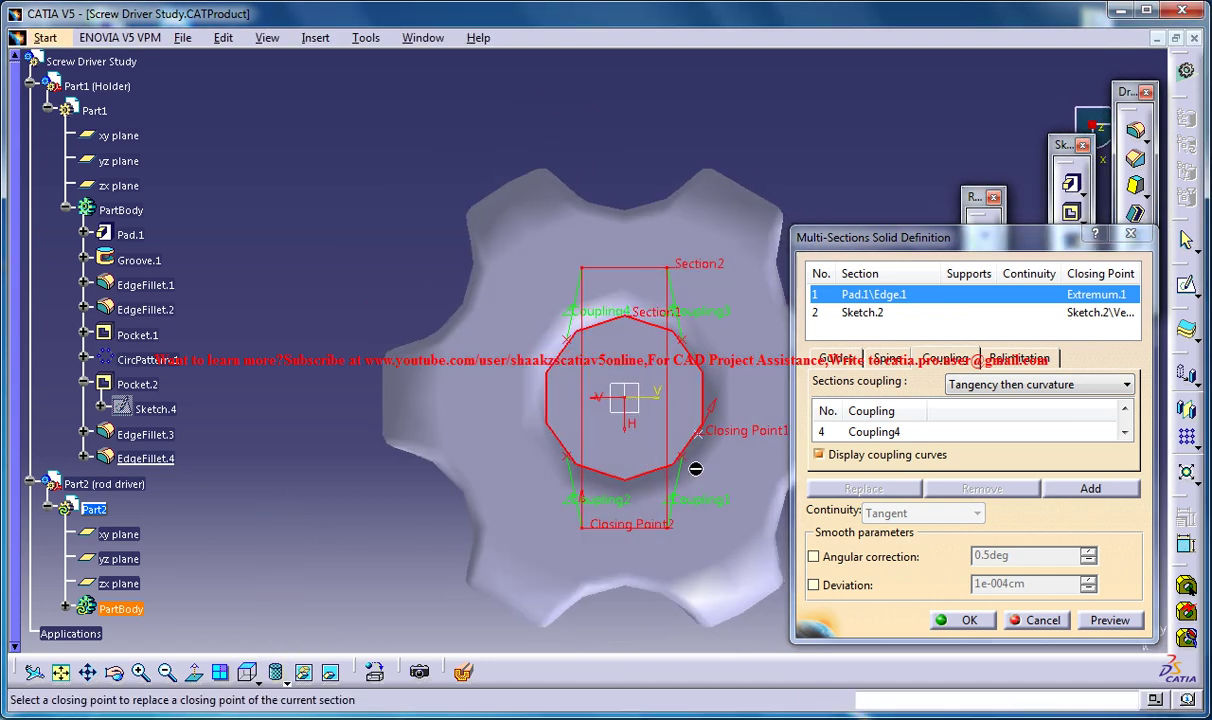
pyautogui.click(694, 465)
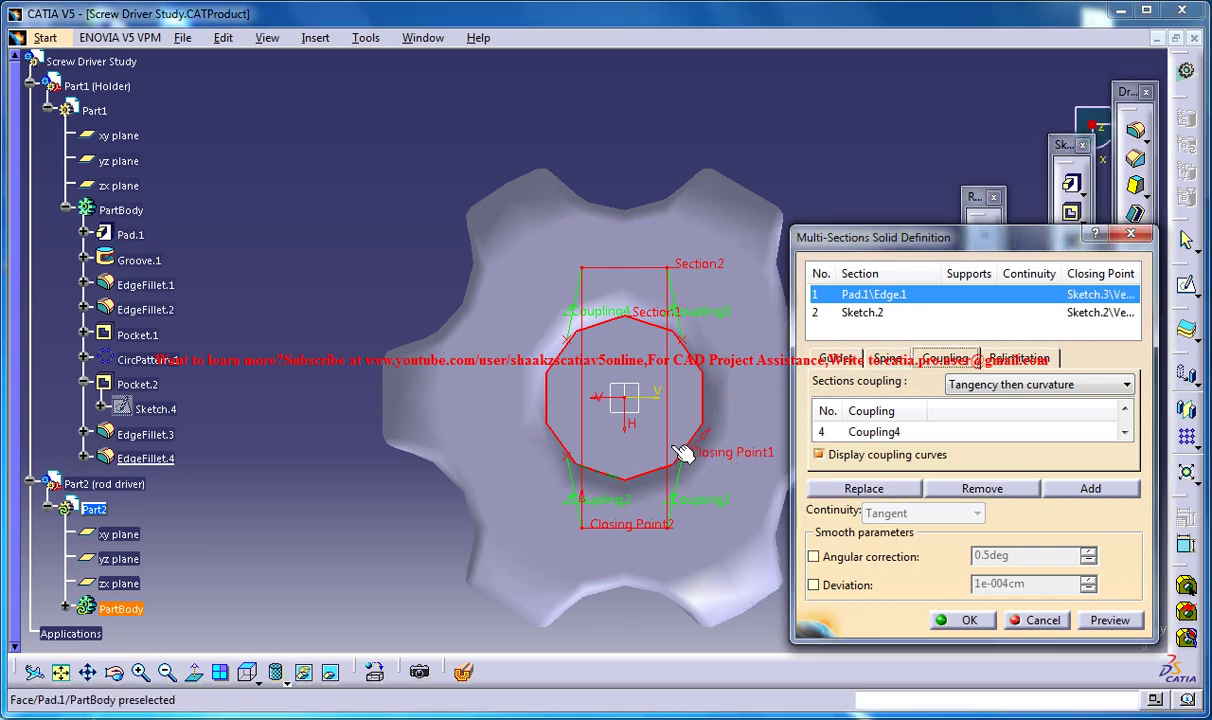
# Step: Replace the rectangle section's closing point with the corner of the first coupling and reverse its direction to match the round section
pyautogui.moveTo(676, 449); pyautogui.dragTo(476, 132, button='middle')
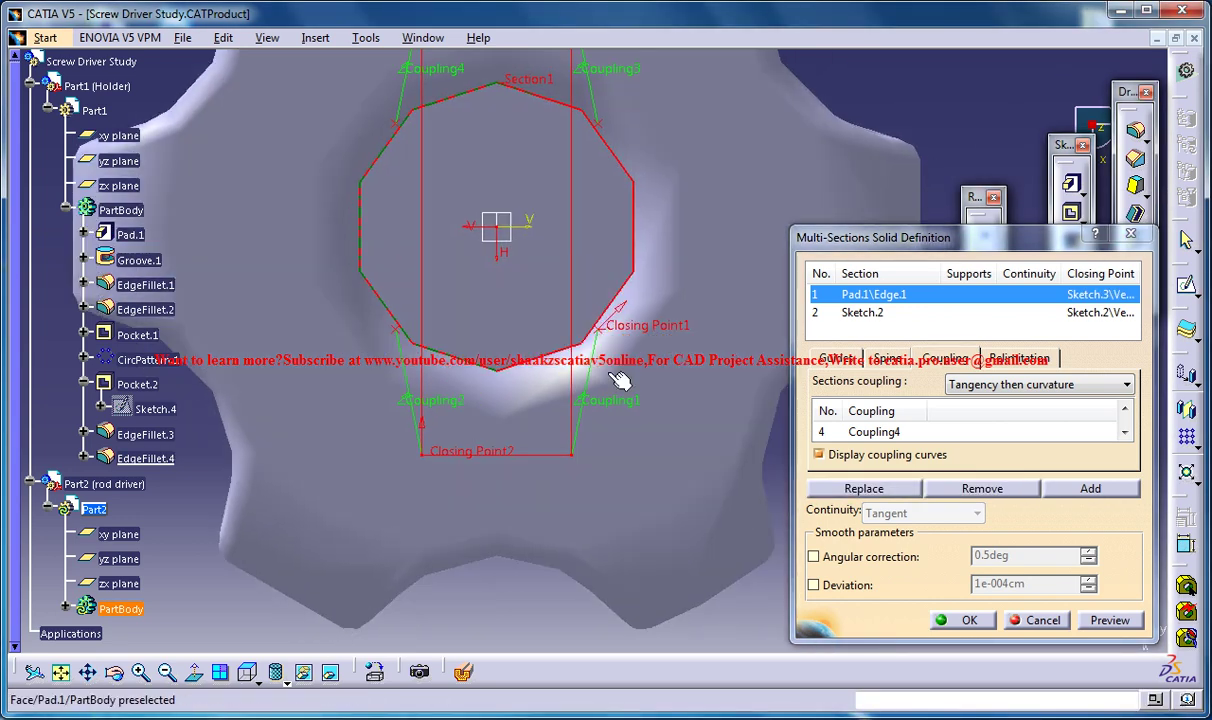
pyautogui.rightClick(476, 449)
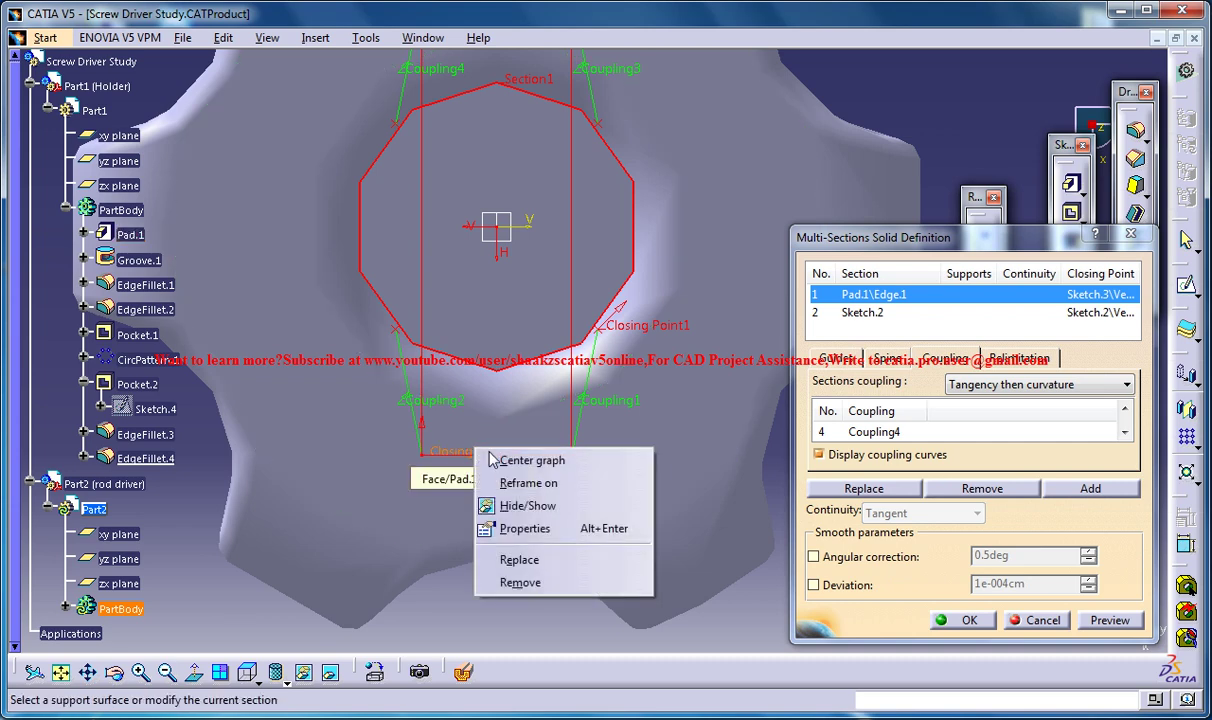
pyautogui.click(540, 559)
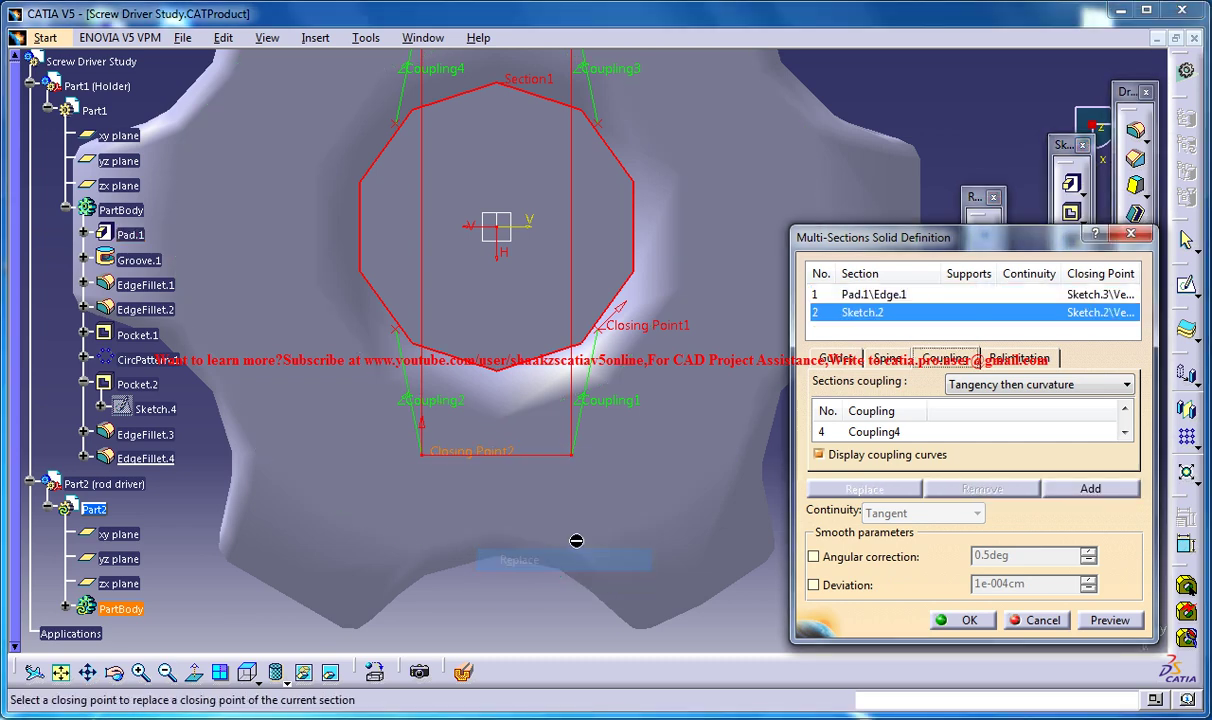
pyautogui.click(574, 457)
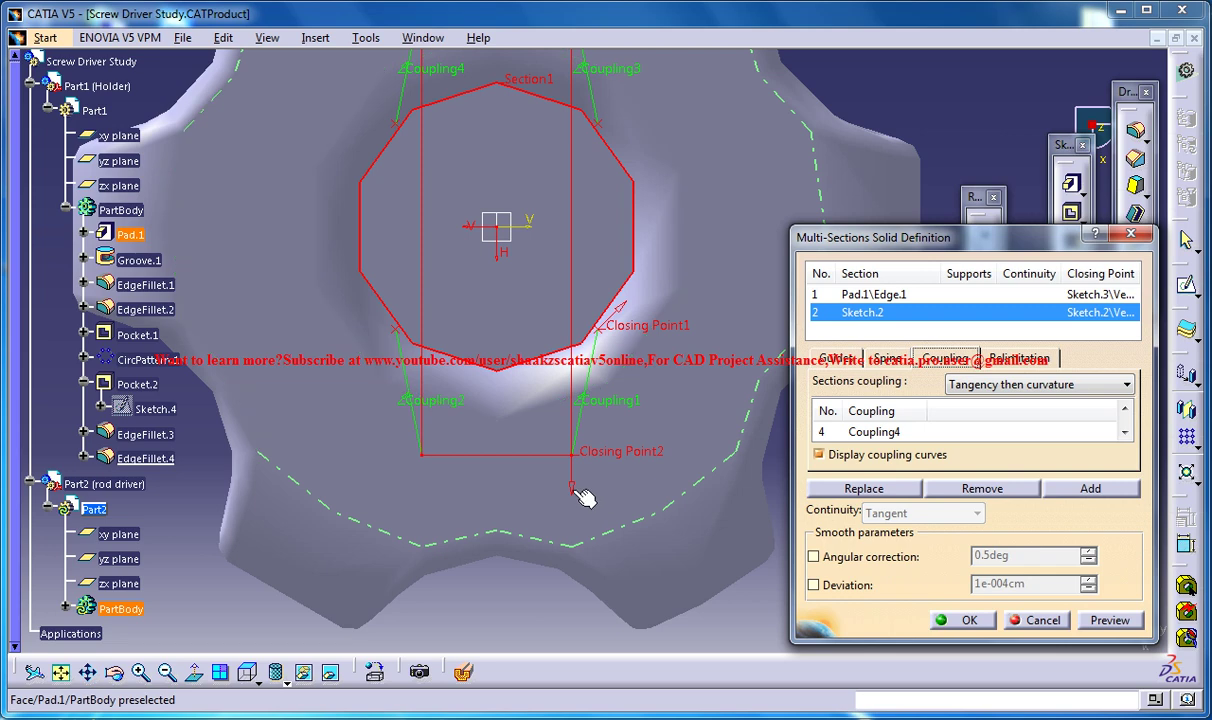
pyautogui.click(573, 489)
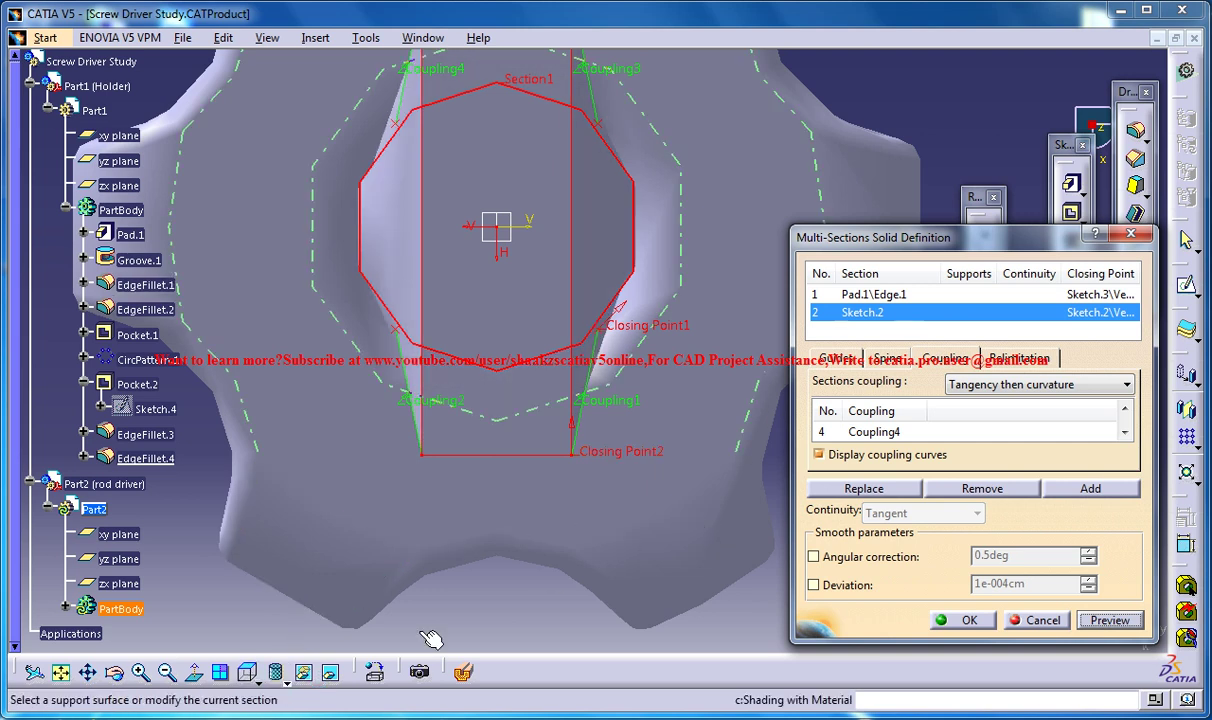
# Step: Inspect the previewed blade tip from an isometric view and create the multi-sections solid
pyautogui.click(276, 674)
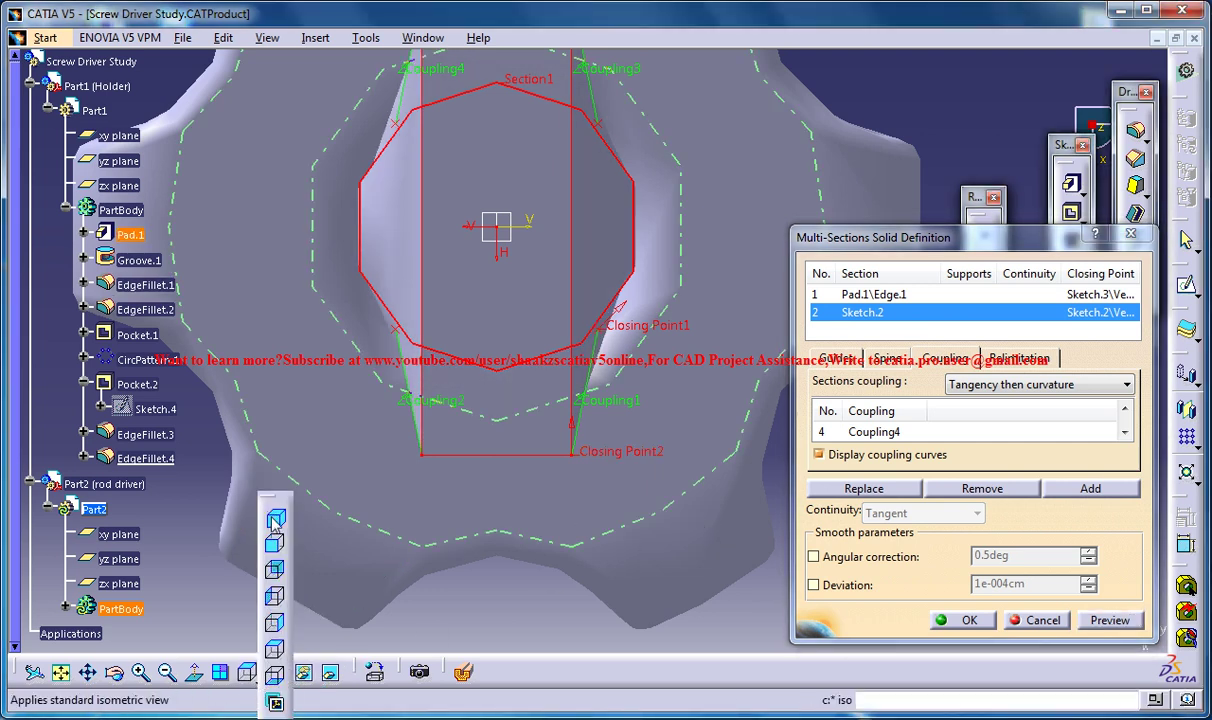
pyautogui.click(276, 520)
pyautogui.moveTo(609, 400); pyautogui.dragTo(528, 537, button='middle')
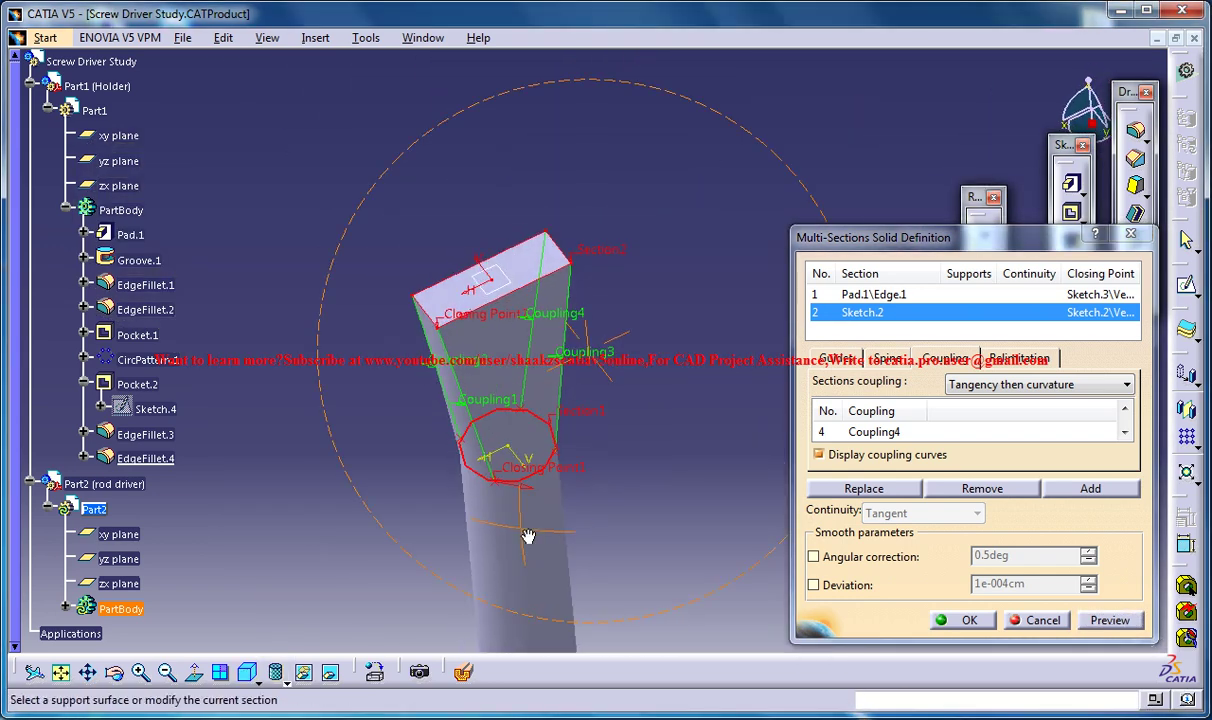
pyautogui.click(960, 620)
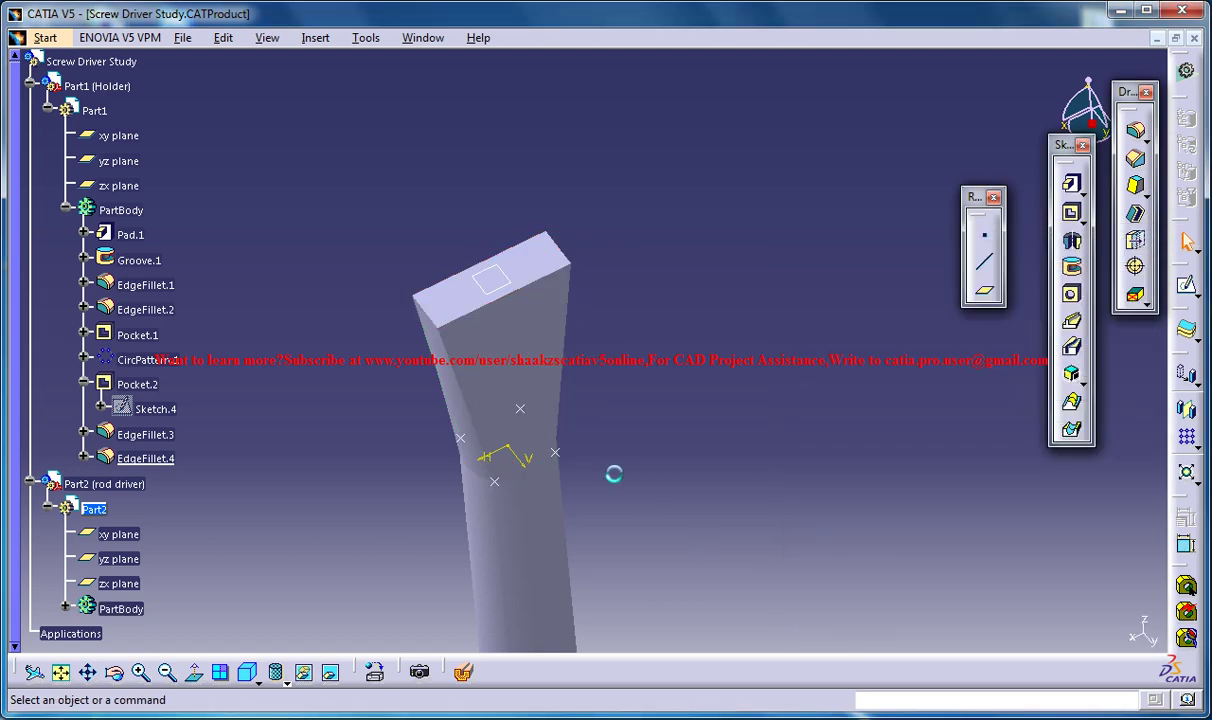
# Step: Reopen the rectangle's sketch under the rod part's multi-sections solid for editing
pyautogui.moveTo(665, 460); pyautogui.dragTo(545, 335, button='middle')
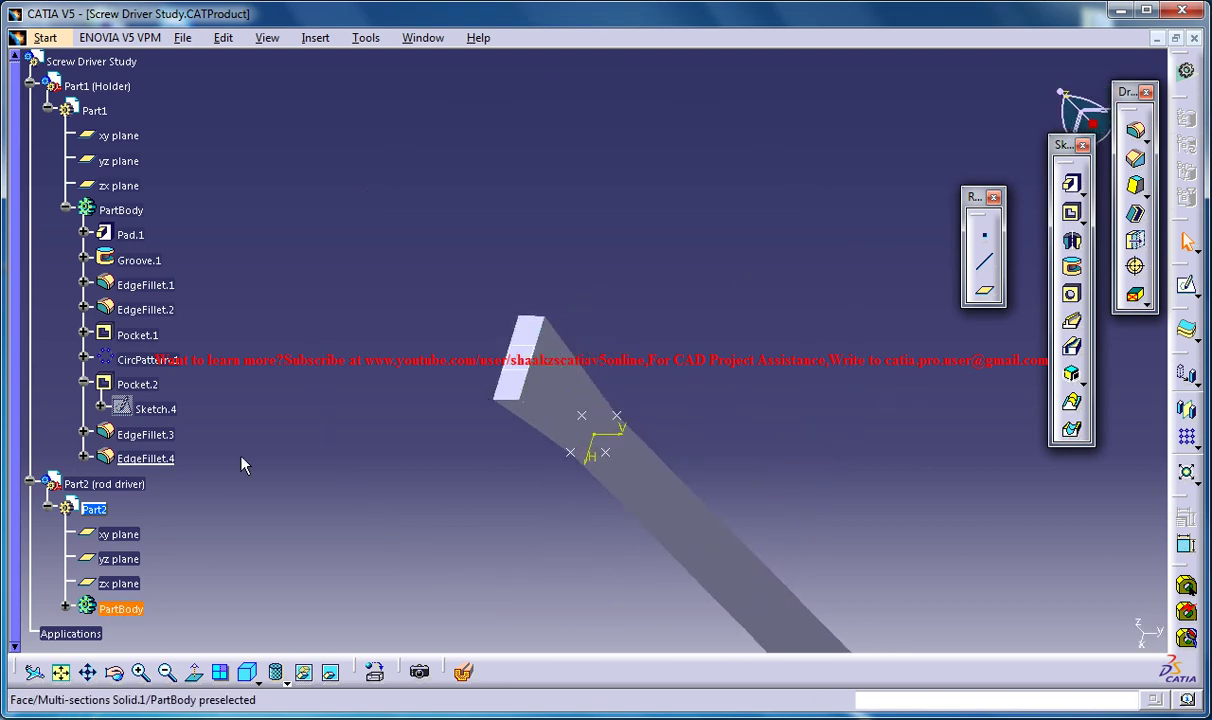
pyautogui.click(65, 606)
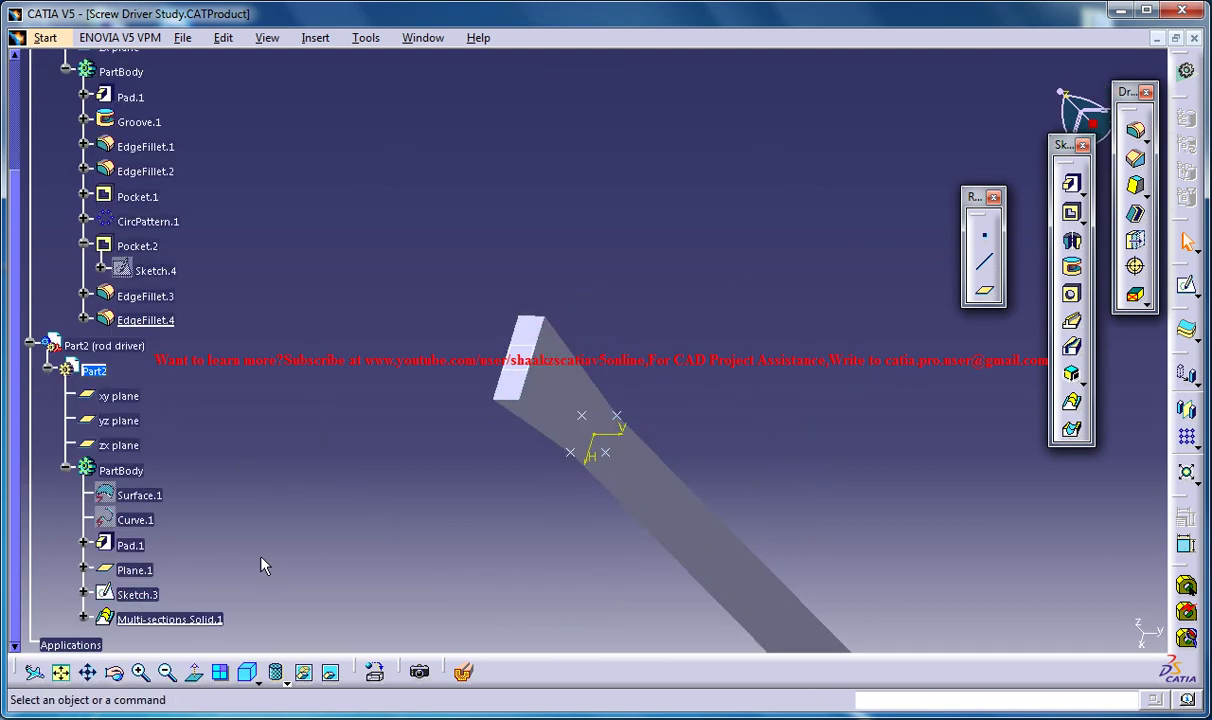
pyautogui.click(84, 617)
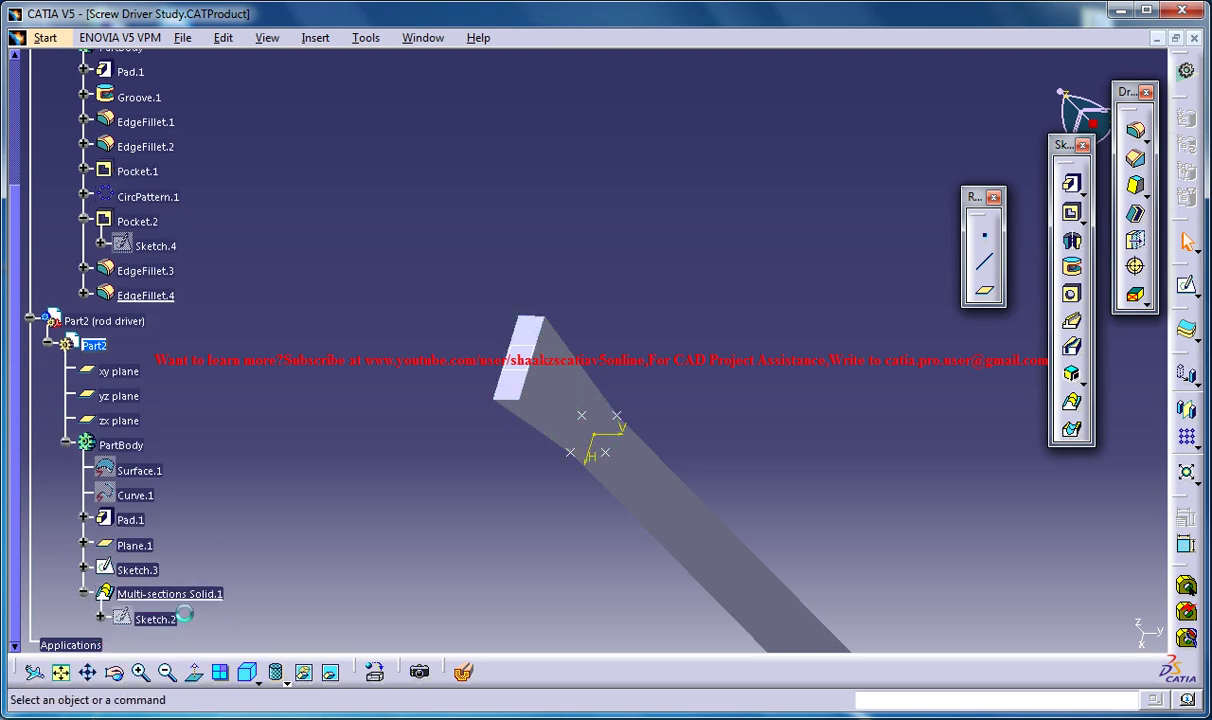
pyautogui.doubleClick(166, 619)
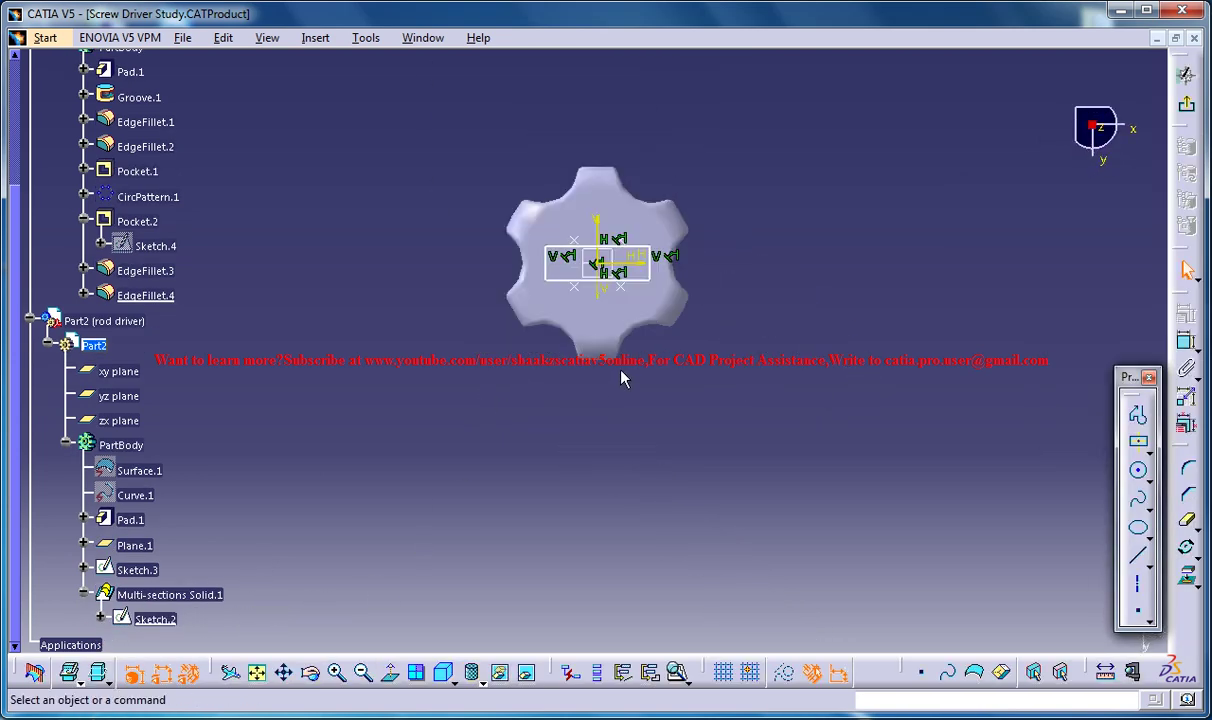
# Step: Dimension the rectangle's short side, set it to 0.2 cm and exit the sketch
pyautogui.moveTo(710, 547)
pyautogui.mouseDown(button='middle')
pyautogui.moveTo(742, 409)
pyautogui.moveTo(742, 330)
pyautogui.mouseUp(button='middle')
pyautogui.click(1186, 342)
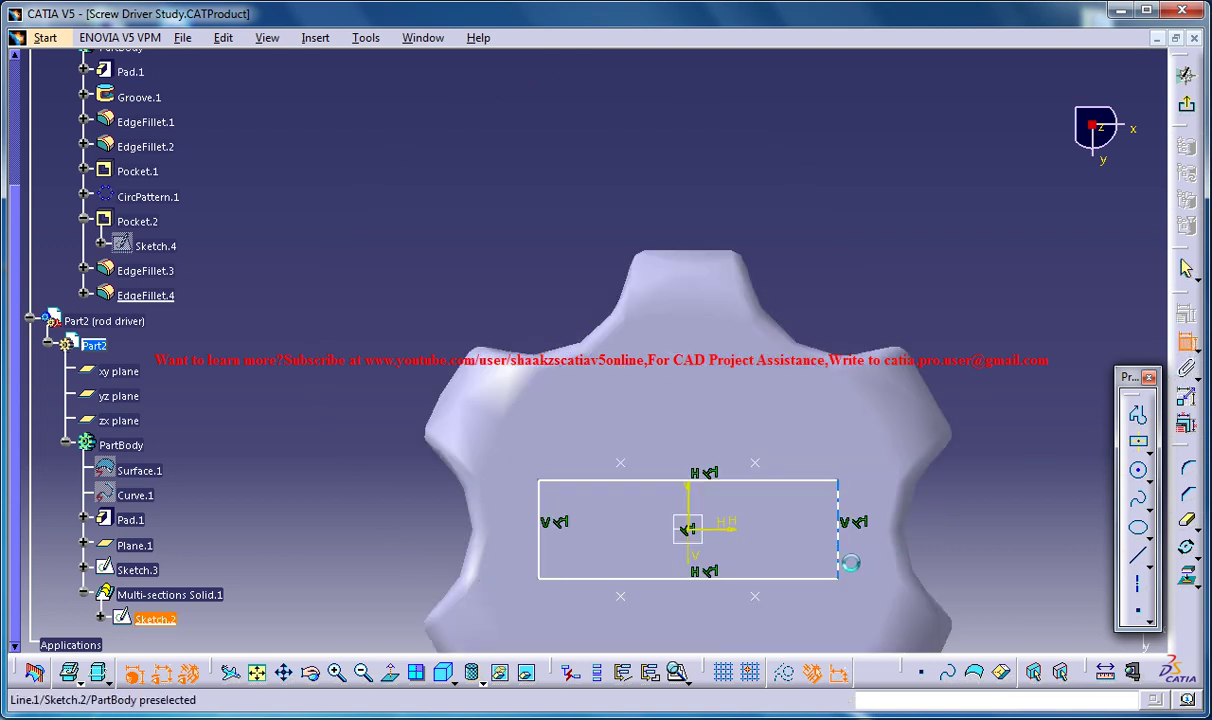
pyautogui.click(837, 530)
pyautogui.click(1003, 536)
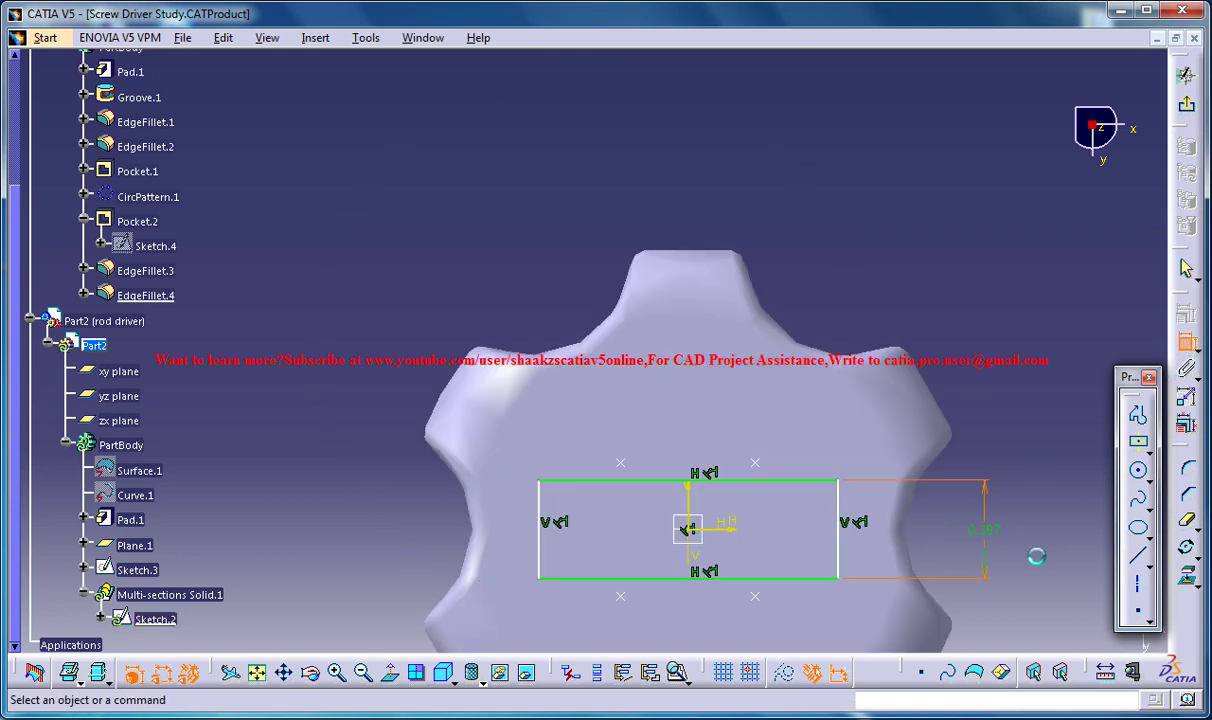
pyautogui.doubleClick(1030, 530)
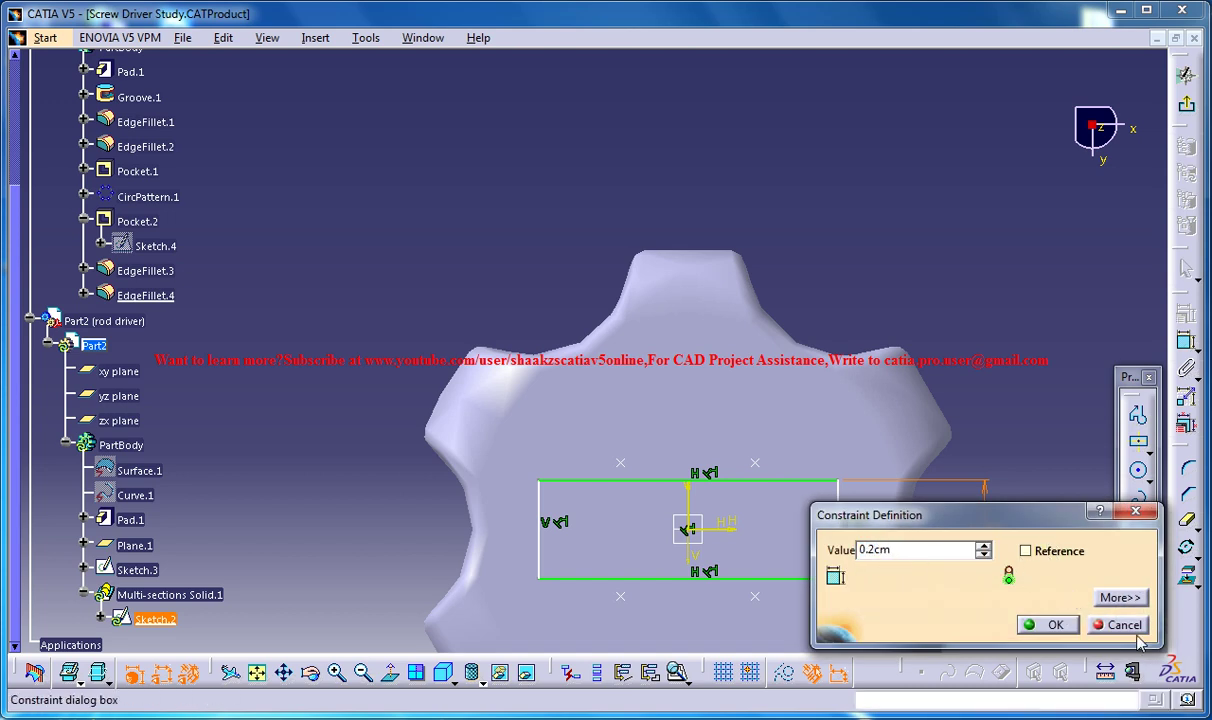
pyautogui.click(1058, 625)
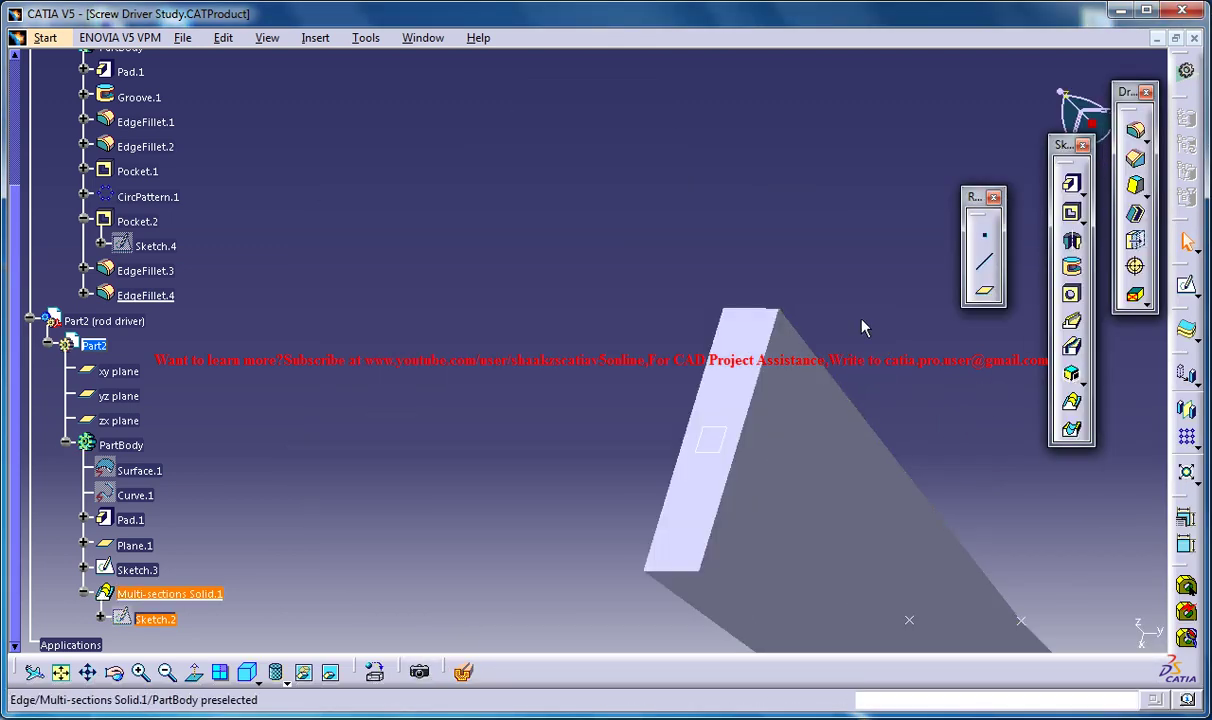
pyautogui.moveTo(880, 344)
pyautogui.mouseDown(button='middle')
pyautogui.moveTo(930, 469)
pyautogui.moveTo(887, 425)
pyautogui.moveTo(794, 242)
pyautogui.mouseUp(button='middle')
pyautogui.moveTo(776, 291); pyautogui.dragTo(763, 353, button='middle')
pyautogui.moveTo(707, 289); pyautogui.dragTo(680, 487, button='middle')
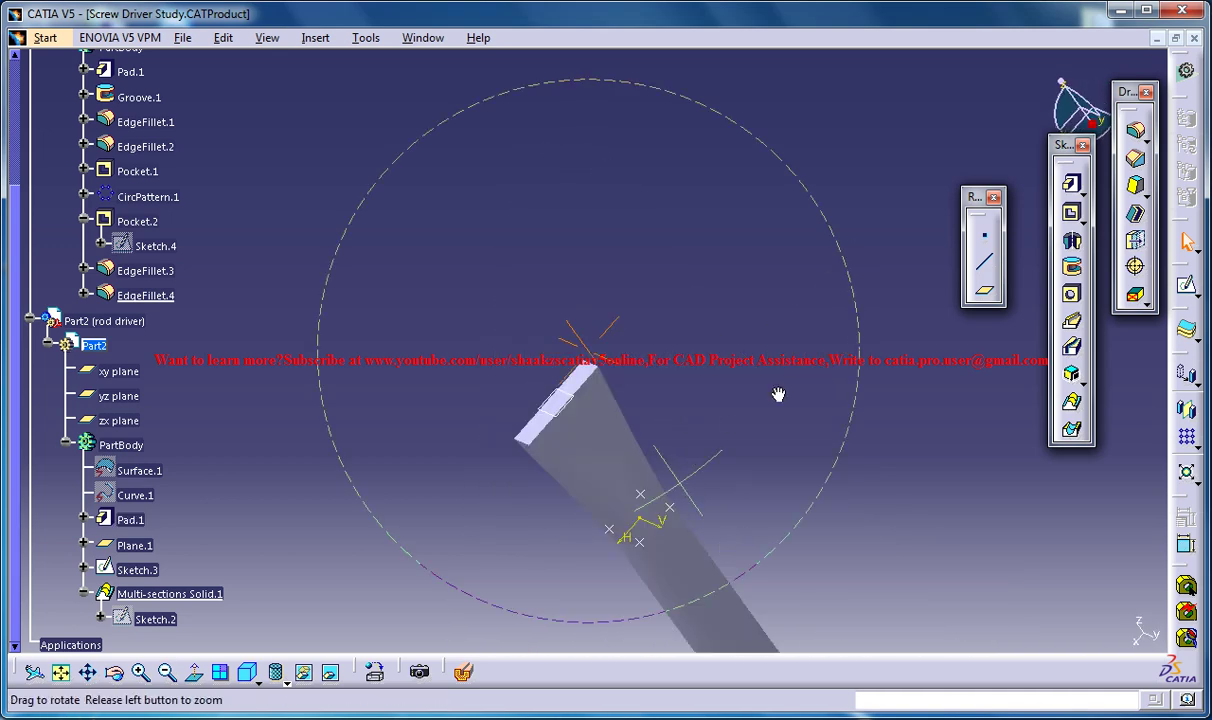
pyautogui.moveTo(778, 395); pyautogui.dragTo(787, 544, button='middle')
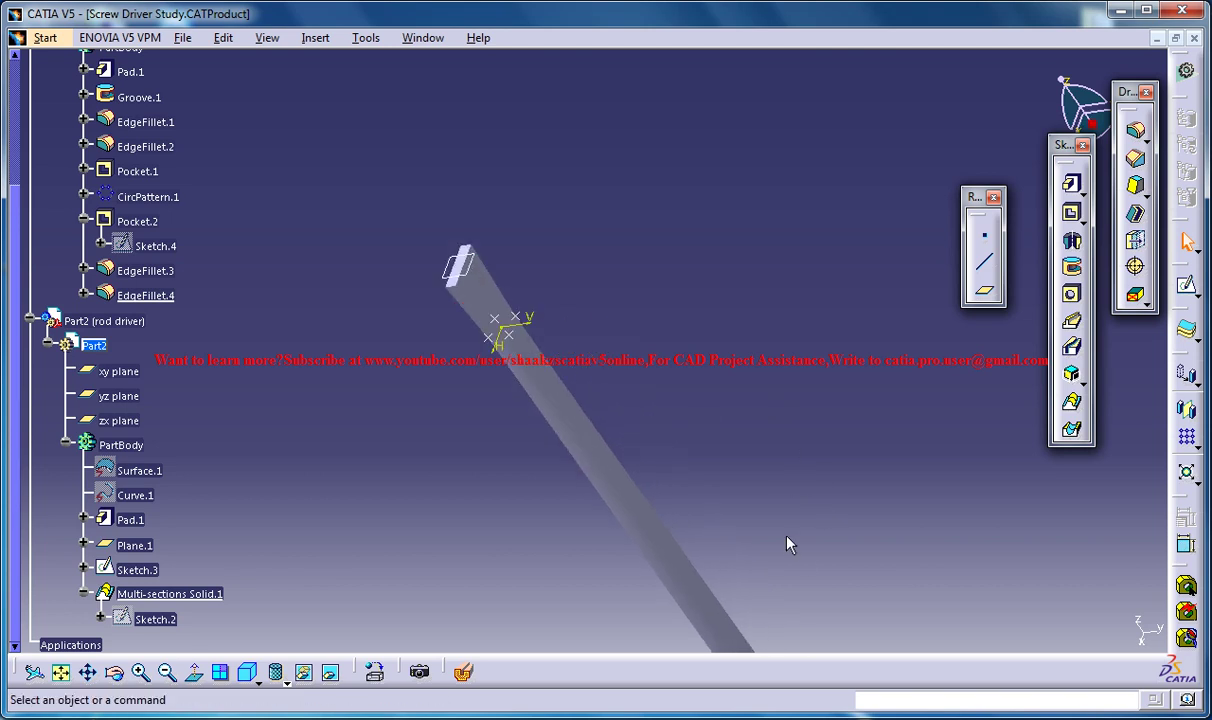